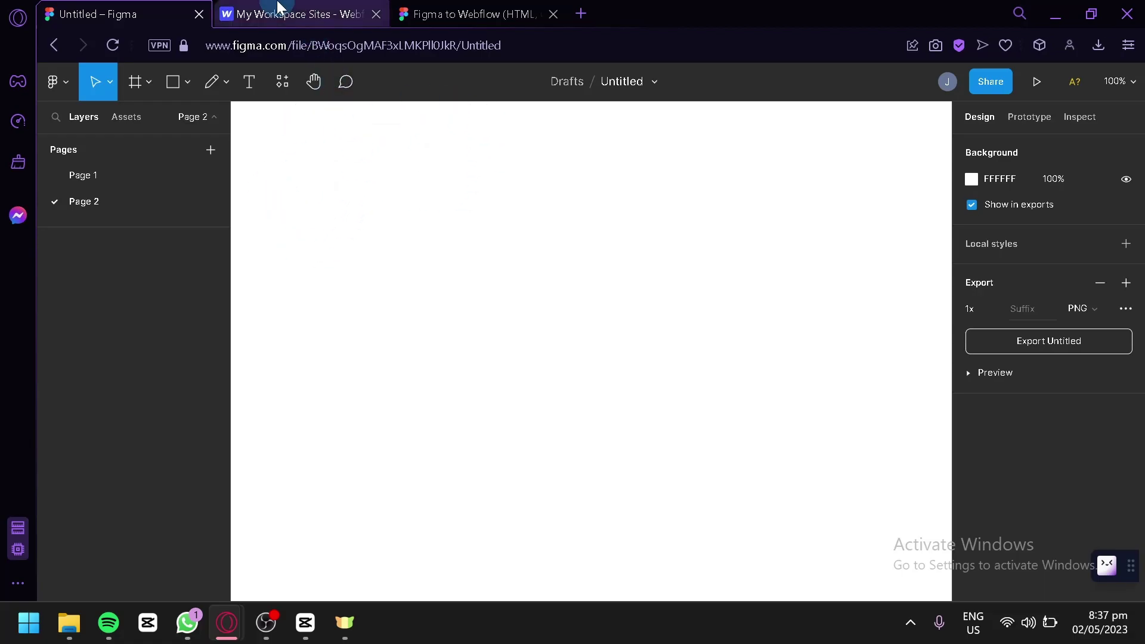
Look over the Webflow workspace dashboard and the Figma to Webflow plugin page in the Figma Community
click(276, 14)
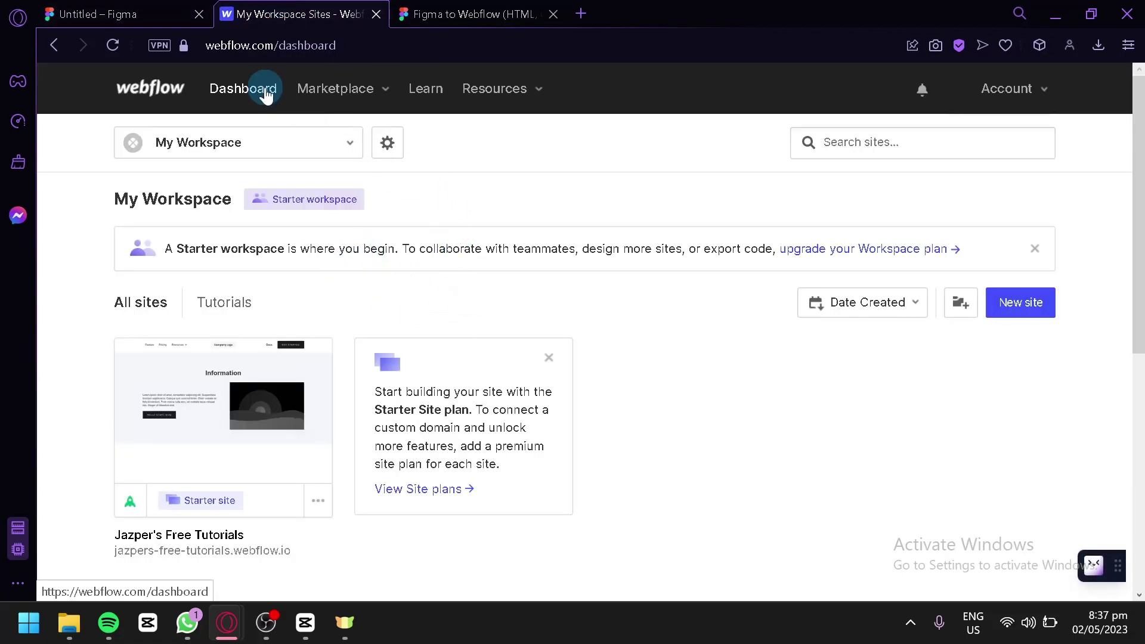
click(477, 13)
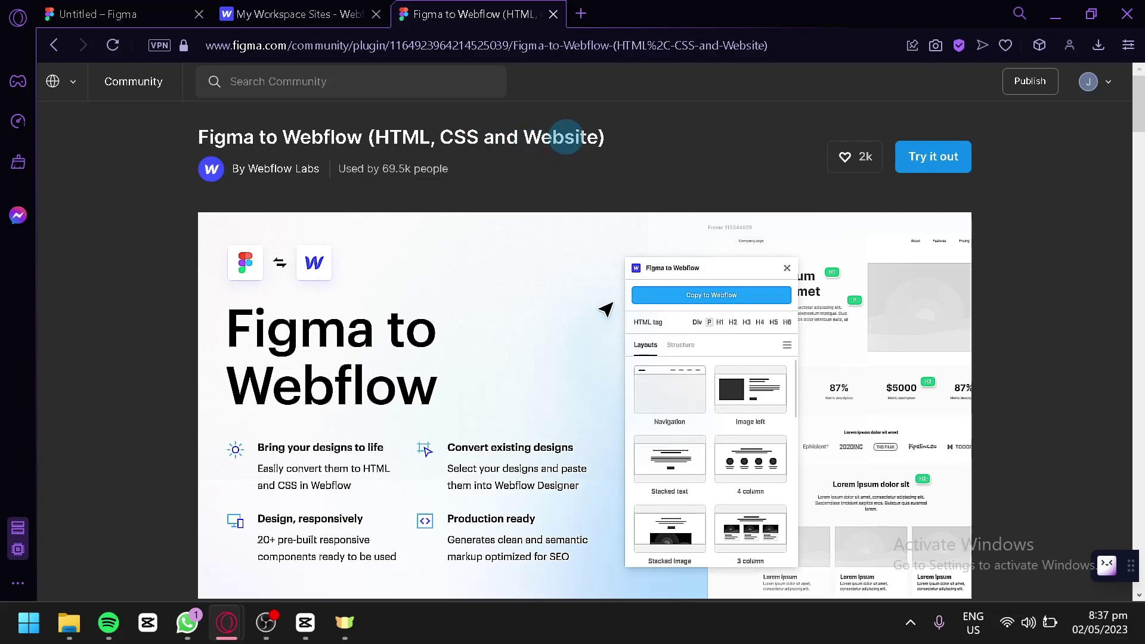
scroll(334, 239, down, 6)
scroll(346, 252, up, 6)
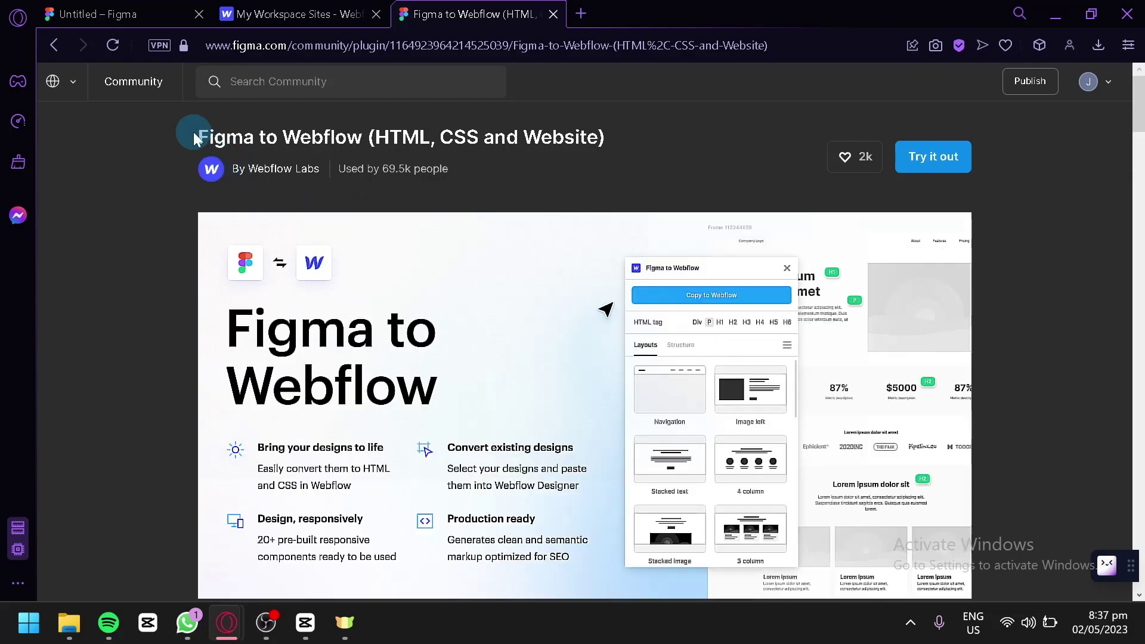
Search the web for "Figma to Webflow (HTML, CSS and Website) plugin" using the copied page title, and close the search tab
drag(194, 138, 636, 140)
key(ctrl+c)
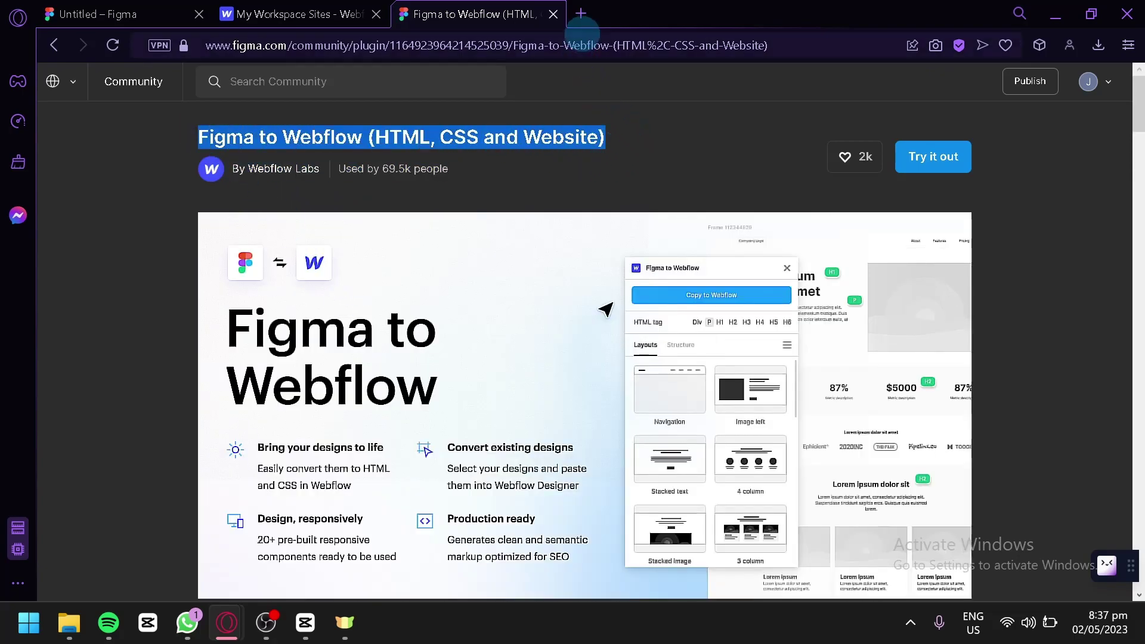
click(579, 15)
key(ctrl+v)
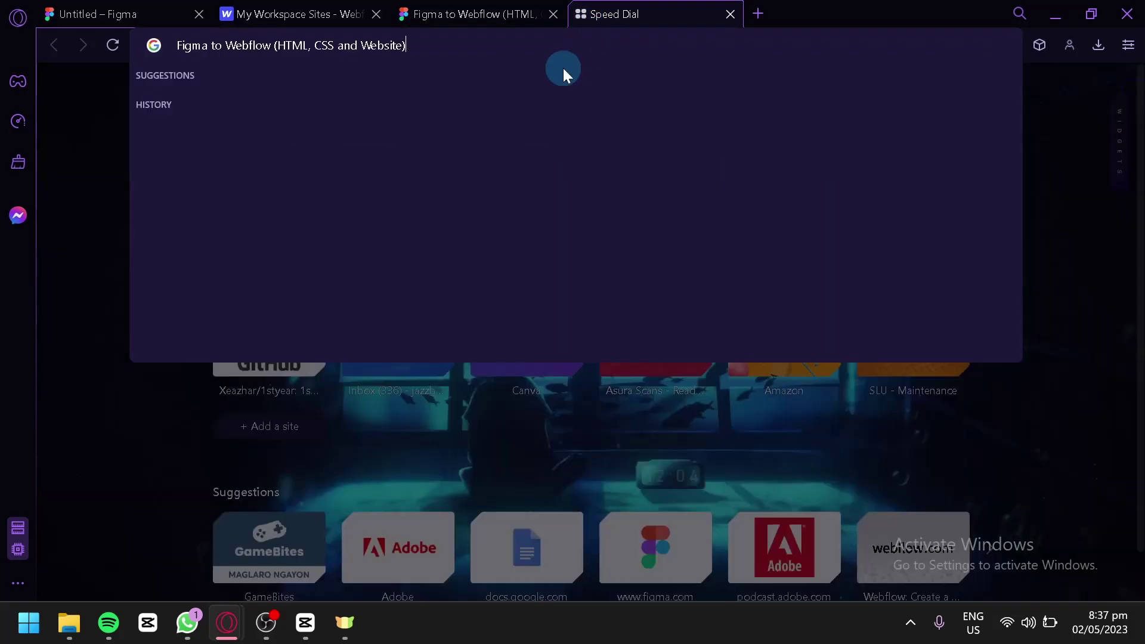
text(plugin)
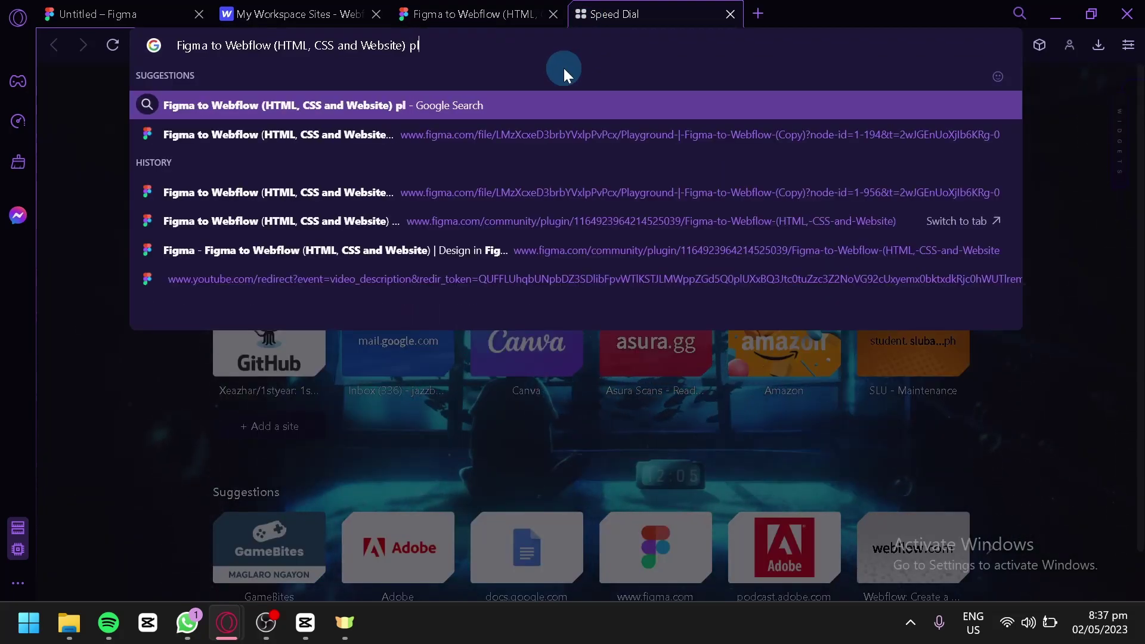
key(Return)
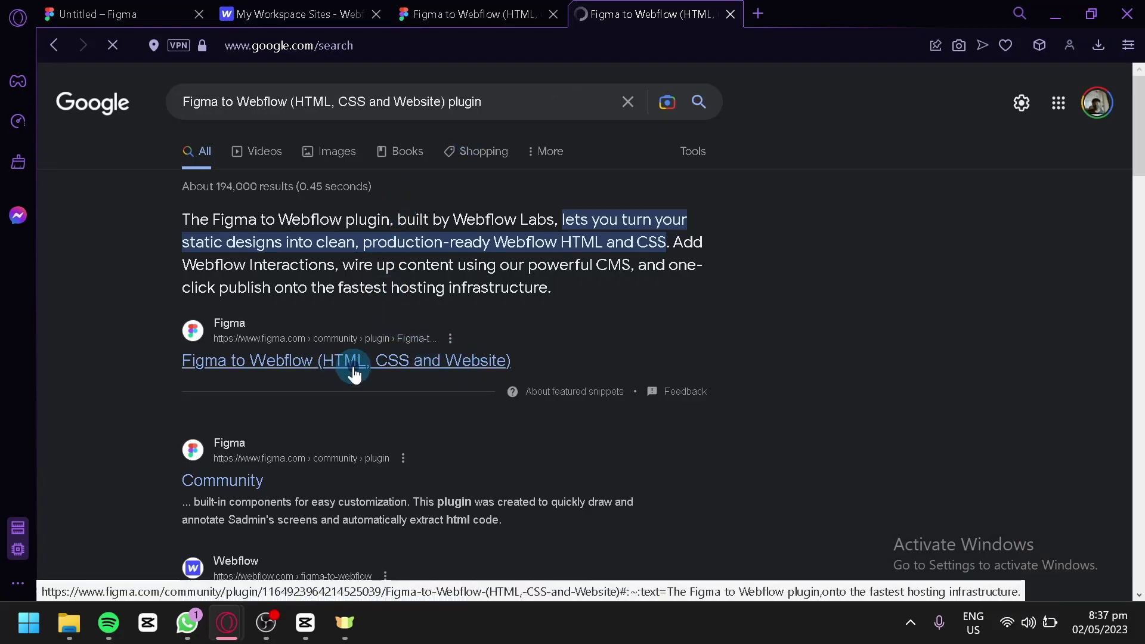
click(480, 7)
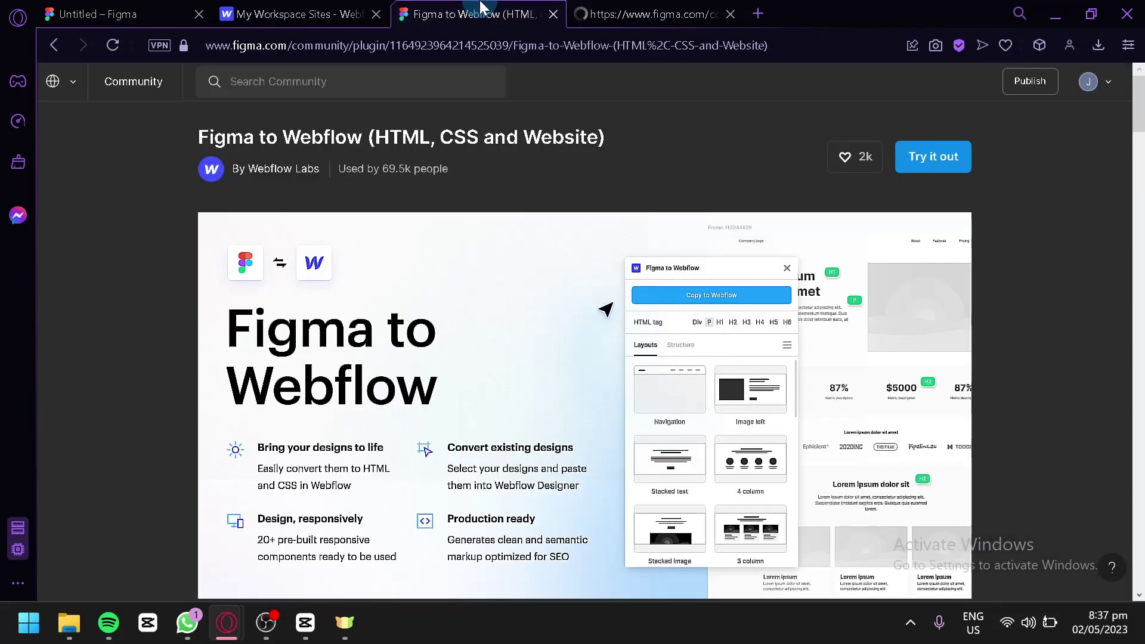
click(729, 12)
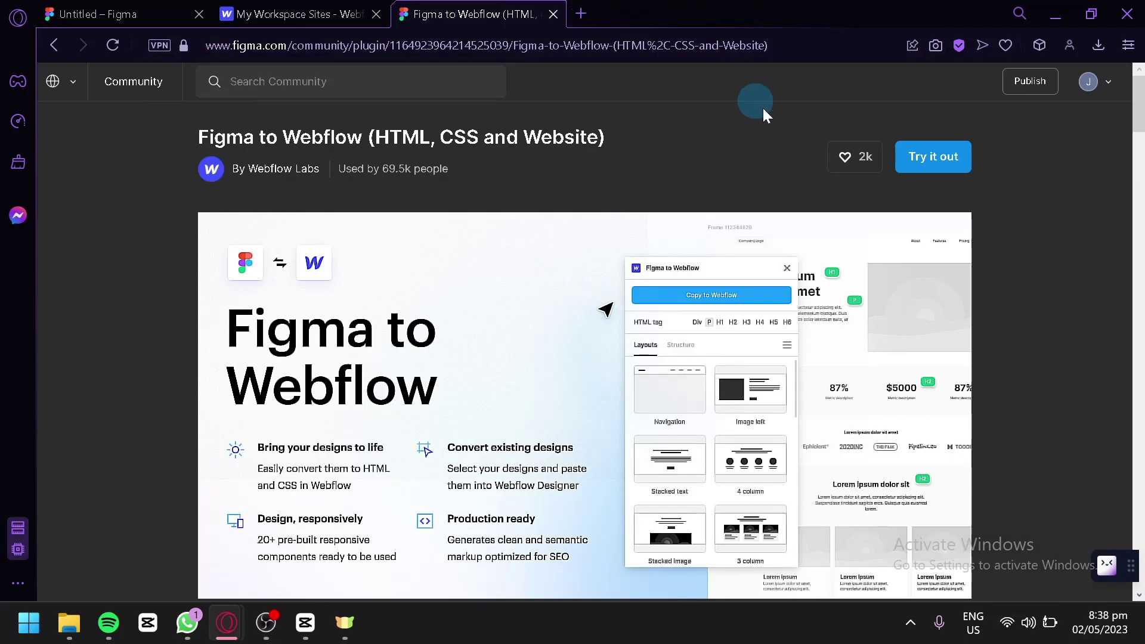
Try out the Figma to Webflow plugin from its Community page so its playground file opens in Figma
click(939, 160)
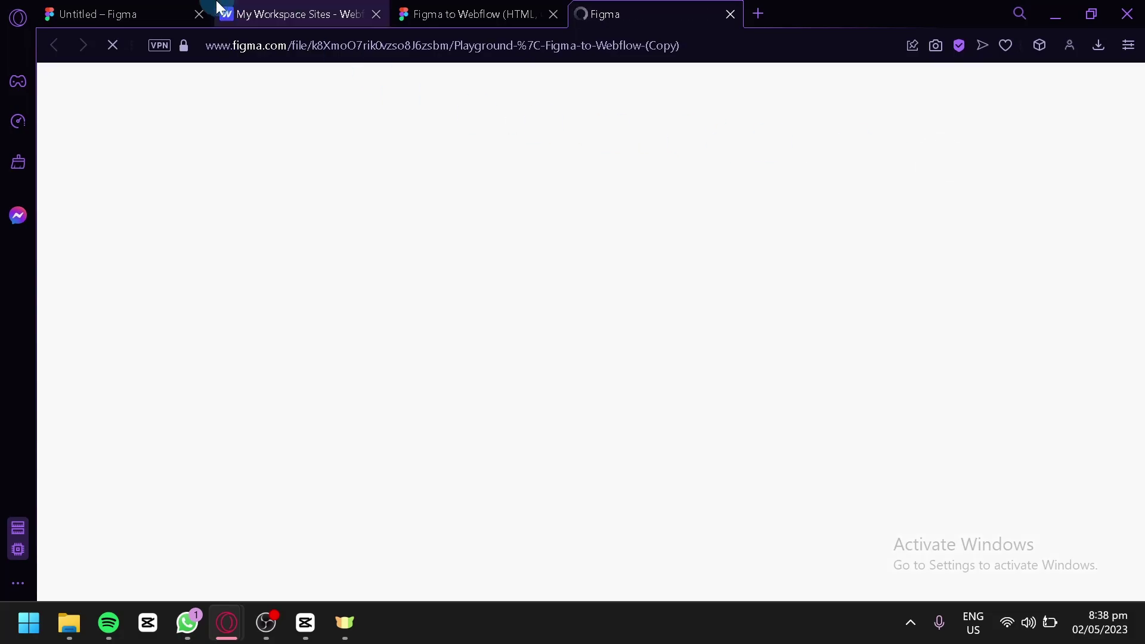
click(135, 8)
click(337, 8)
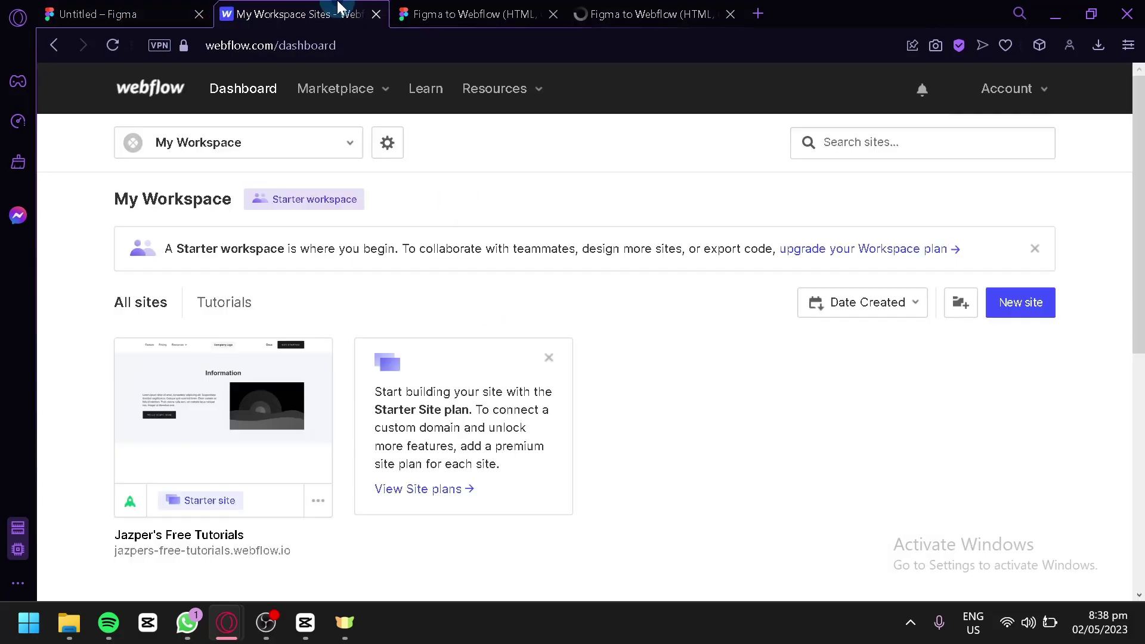
click(605, 9)
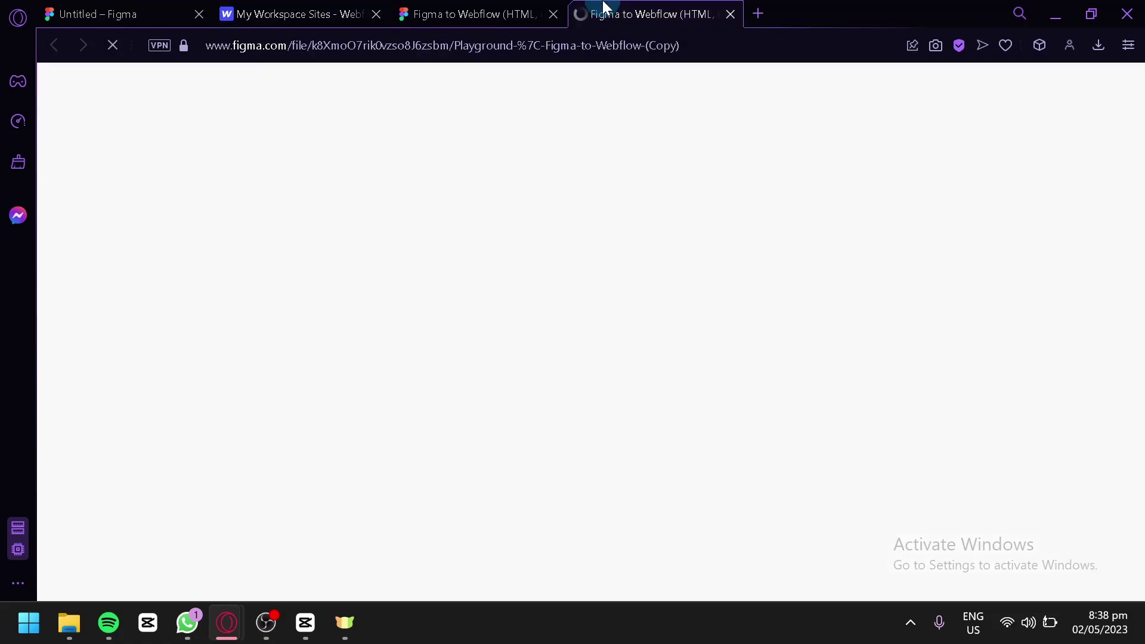
Switch to the Webflow dashboard and create a new site from the Blank Site preset, keeping the suggested site name
click(307, 8)
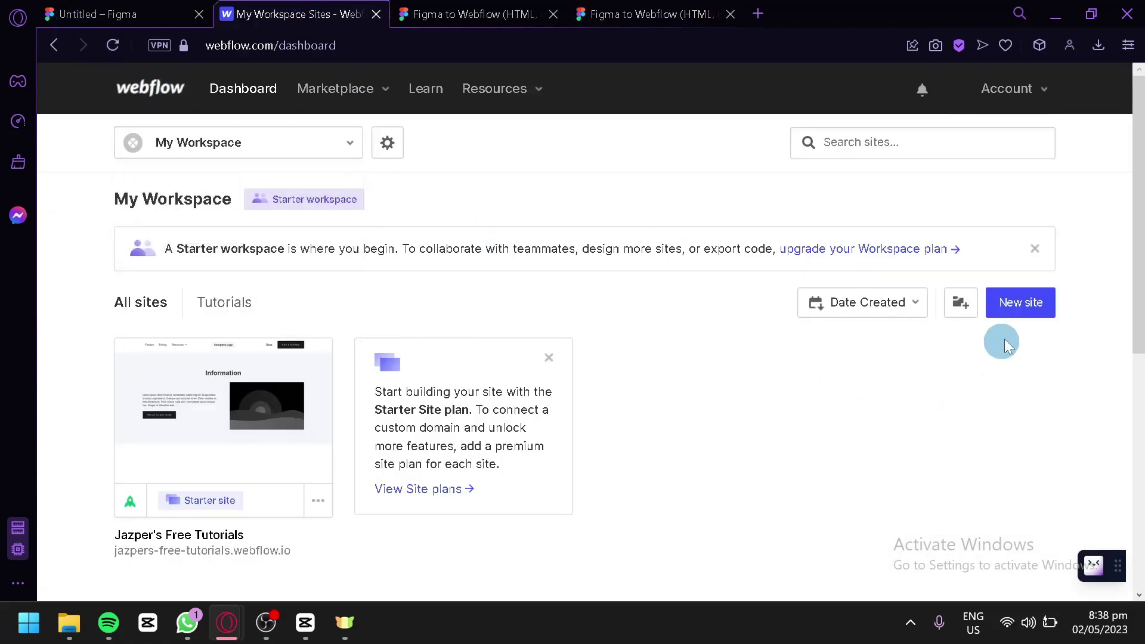
click(1032, 319)
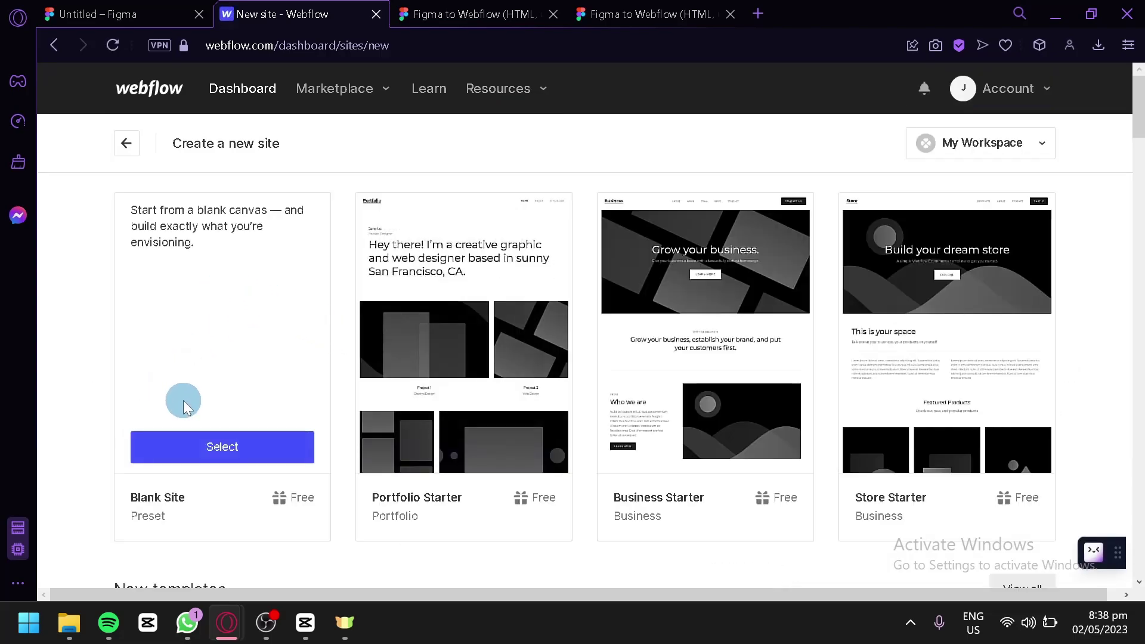
click(197, 445)
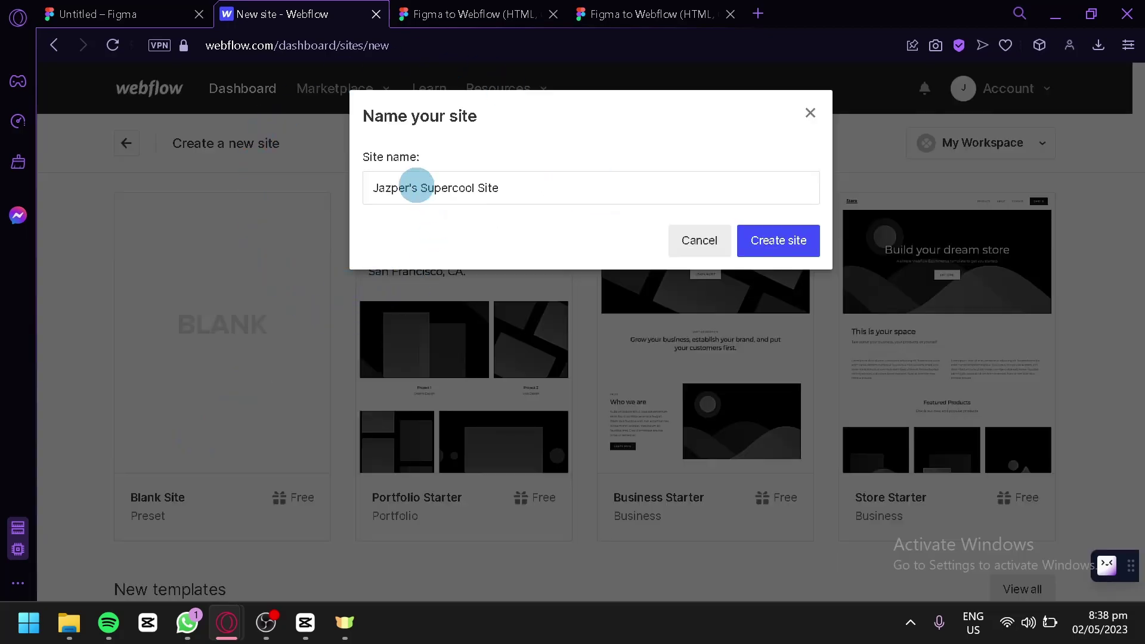
click(112, 11)
click(344, 9)
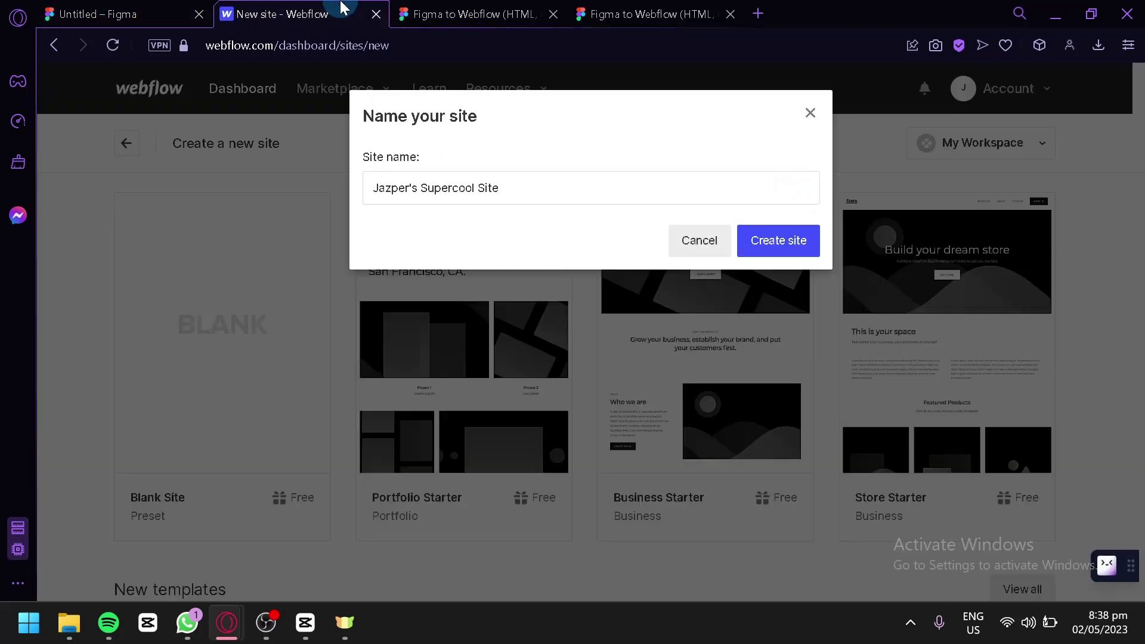
click(773, 255)
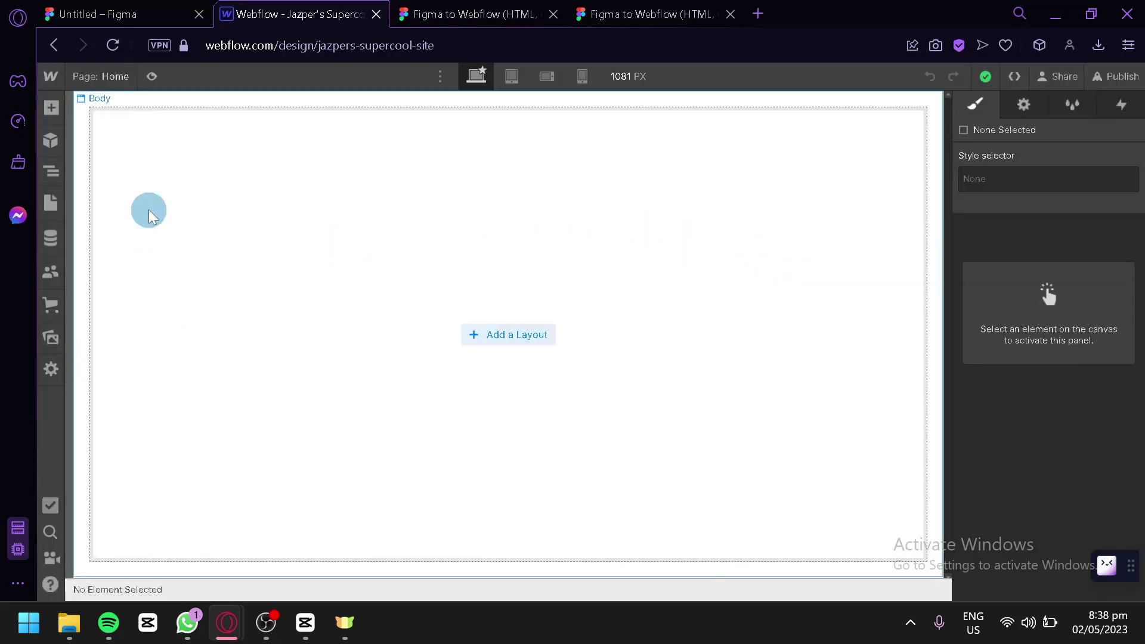
Leave the new site's Designer and return to the Webflow dashboard
click(60, 82)
click(109, 130)
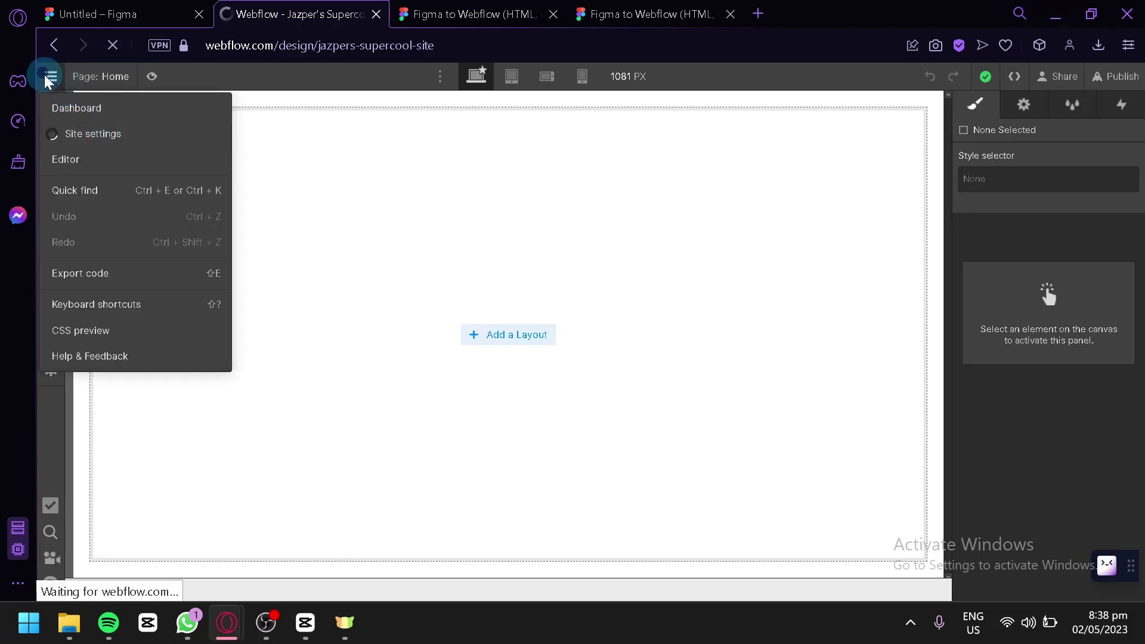
click(64, 107)
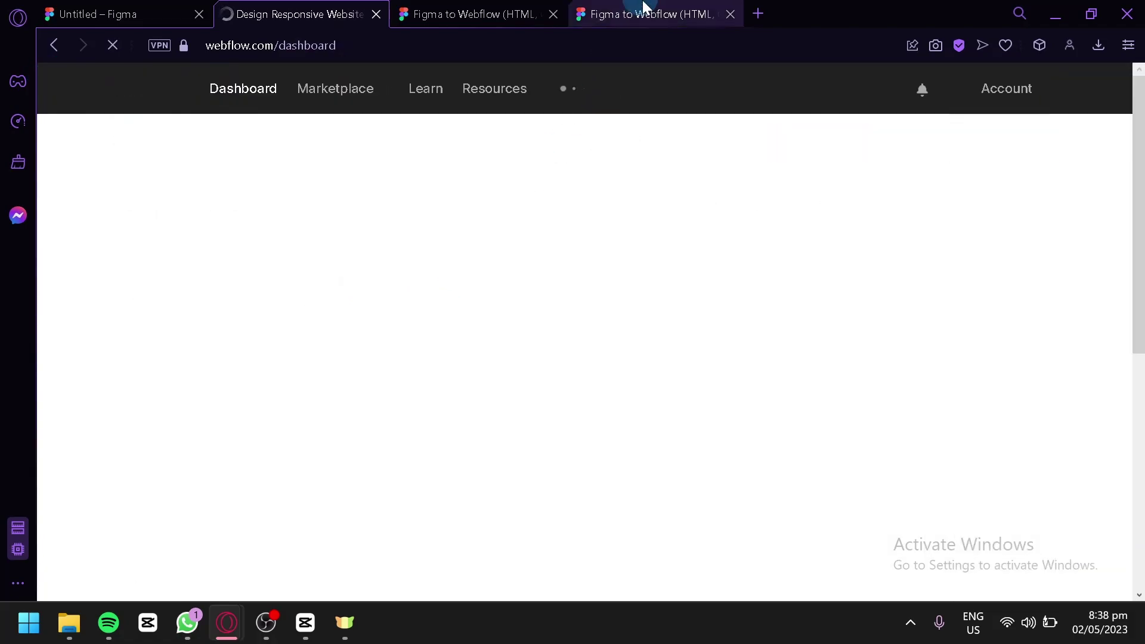
Switch to the Figma playground file and run the Figma to Webflow (HTML, CSS and Website) plugin there
click(656, 8)
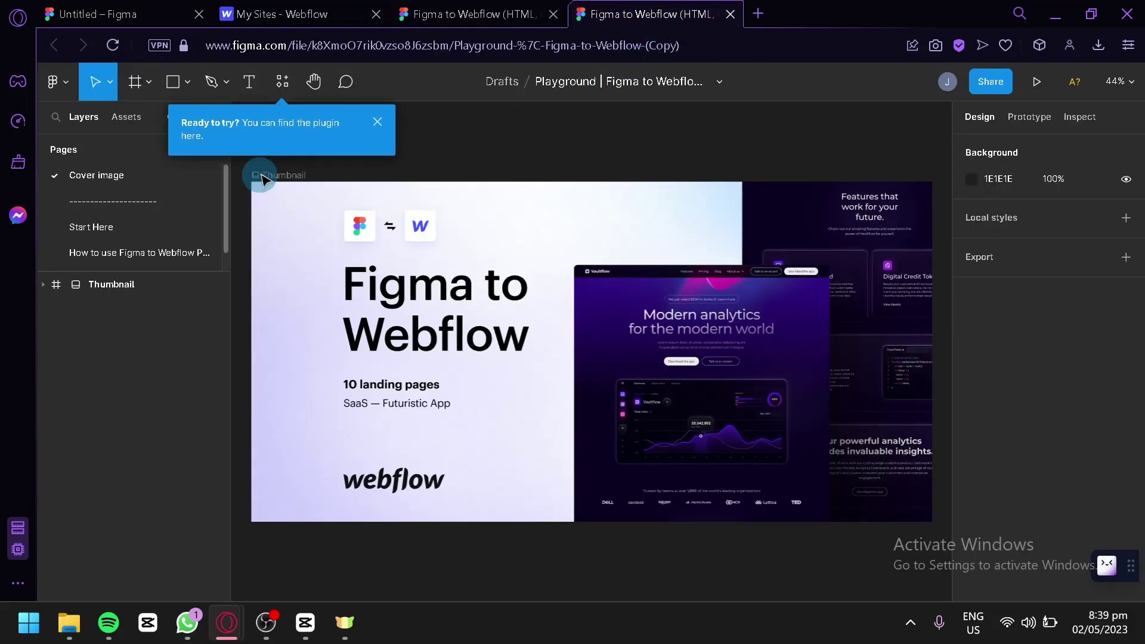
click(179, 11)
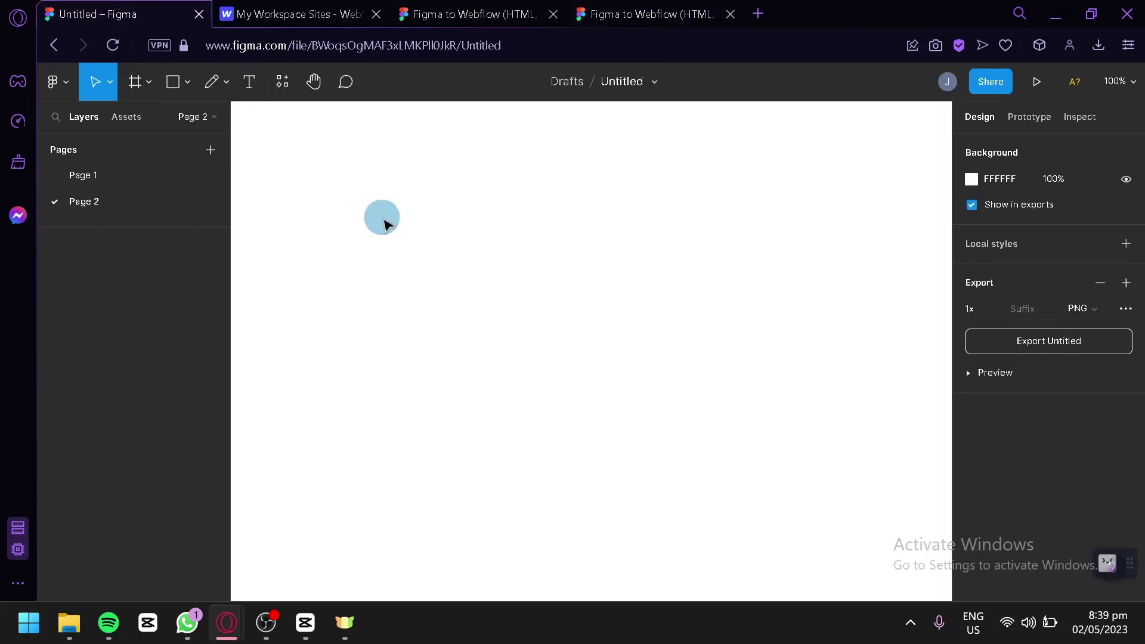
click(644, 10)
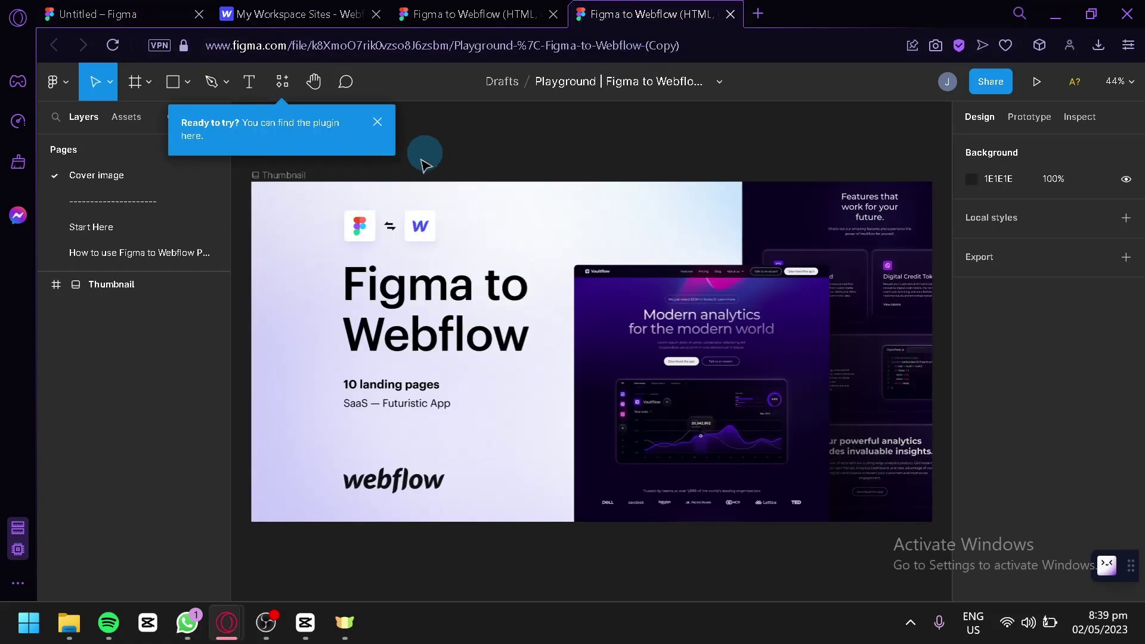
click(283, 82)
click(414, 176)
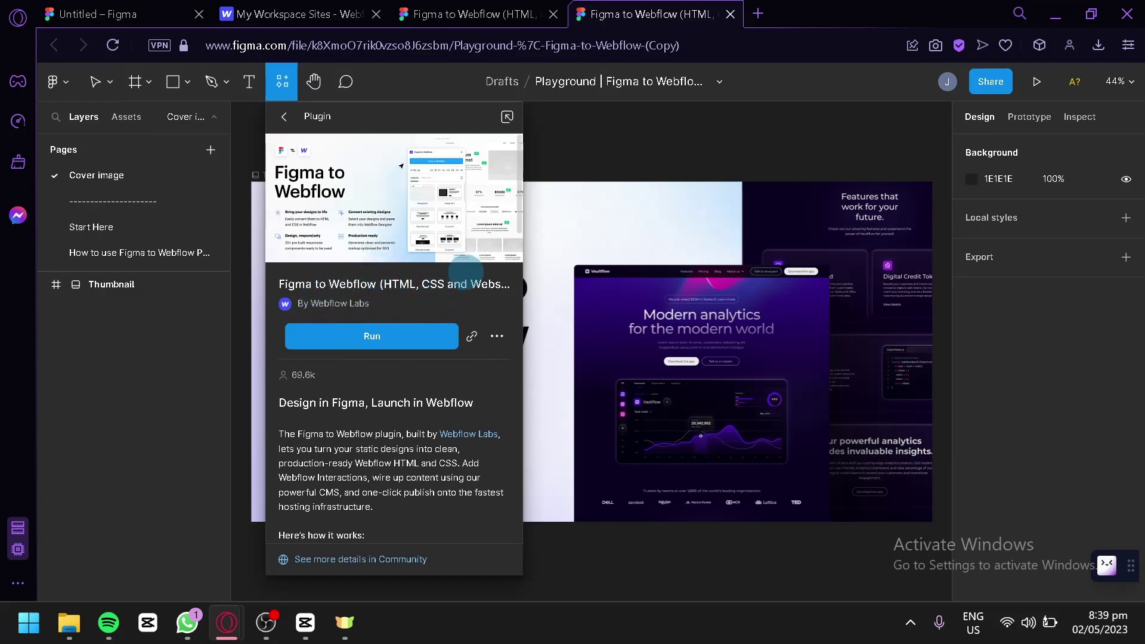
click(378, 343)
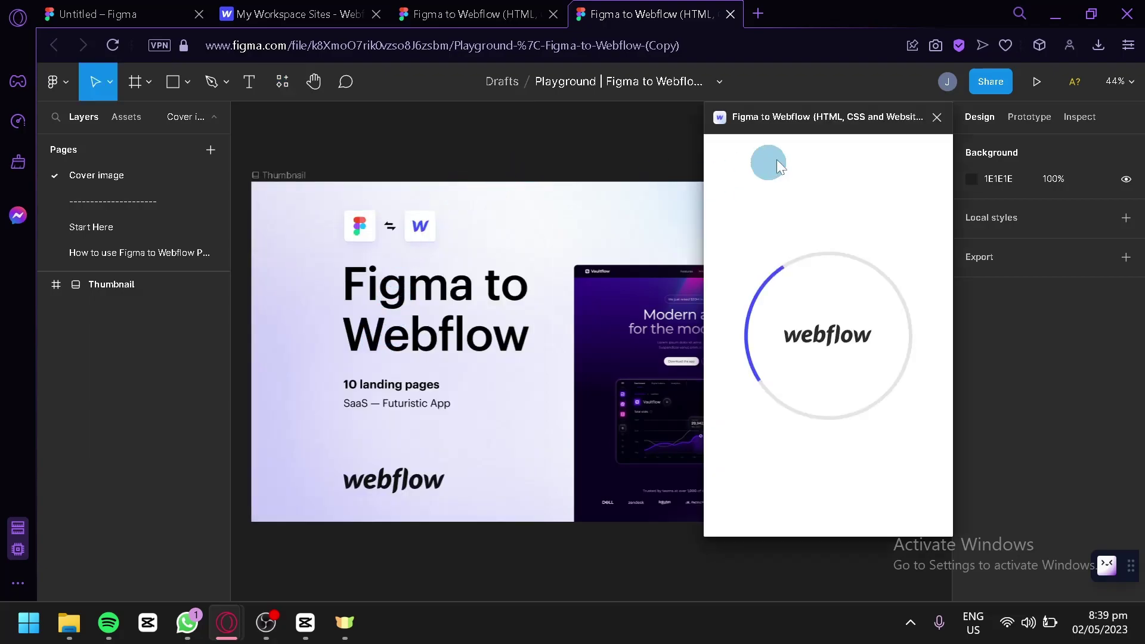
drag(788, 122, 784, 113)
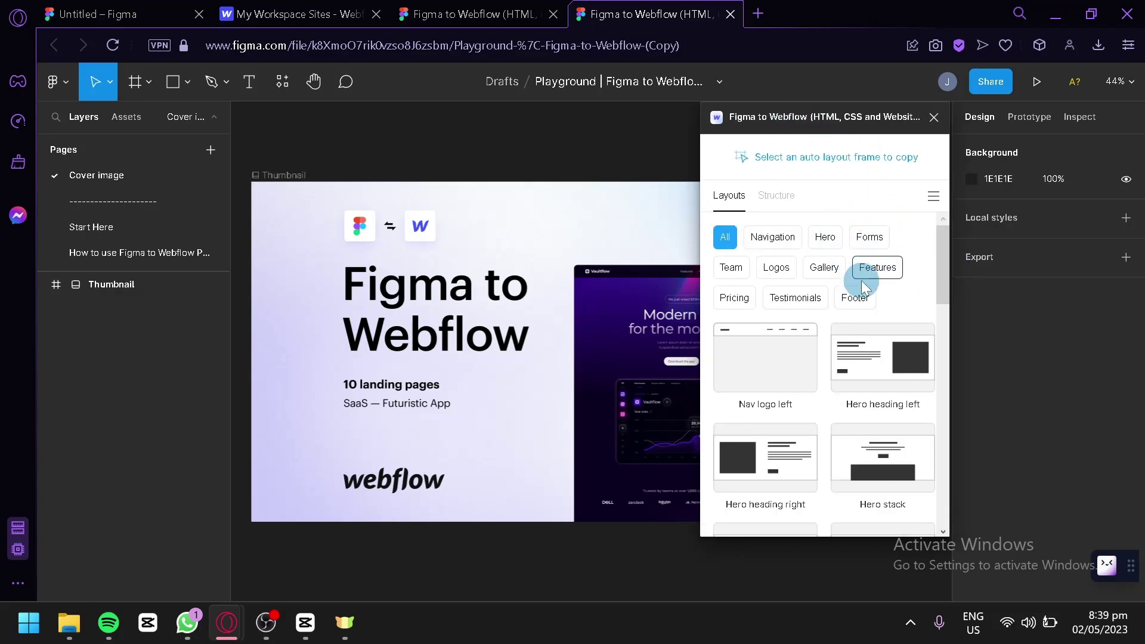
Browse the plugin's Layouts templates, including its categories and the hero, form, team and logo layouts
scroll(883, 297, down, 2)
scroll(886, 292, down, 2)
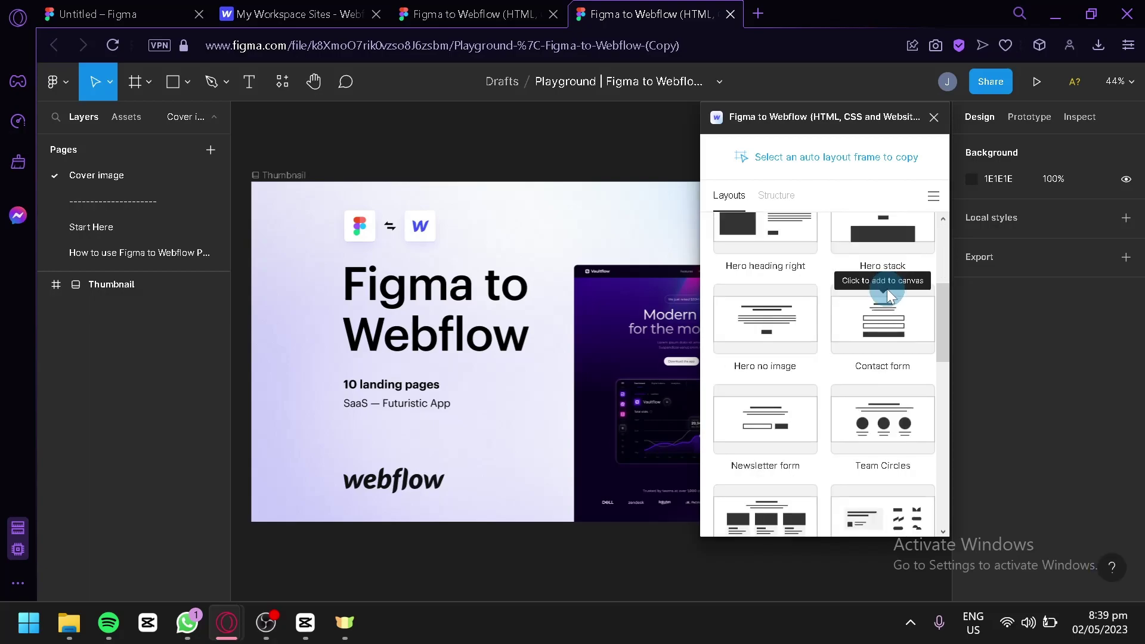
scroll(886, 289, up, 4)
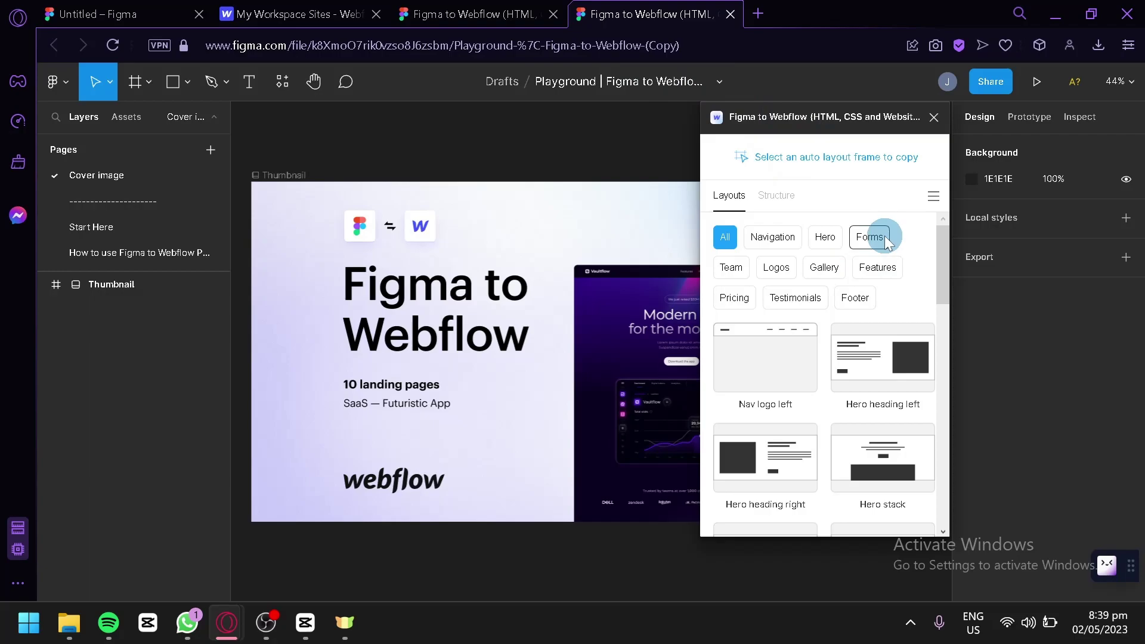
scroll(881, 251, down, 2)
scroll(856, 245, up, 2)
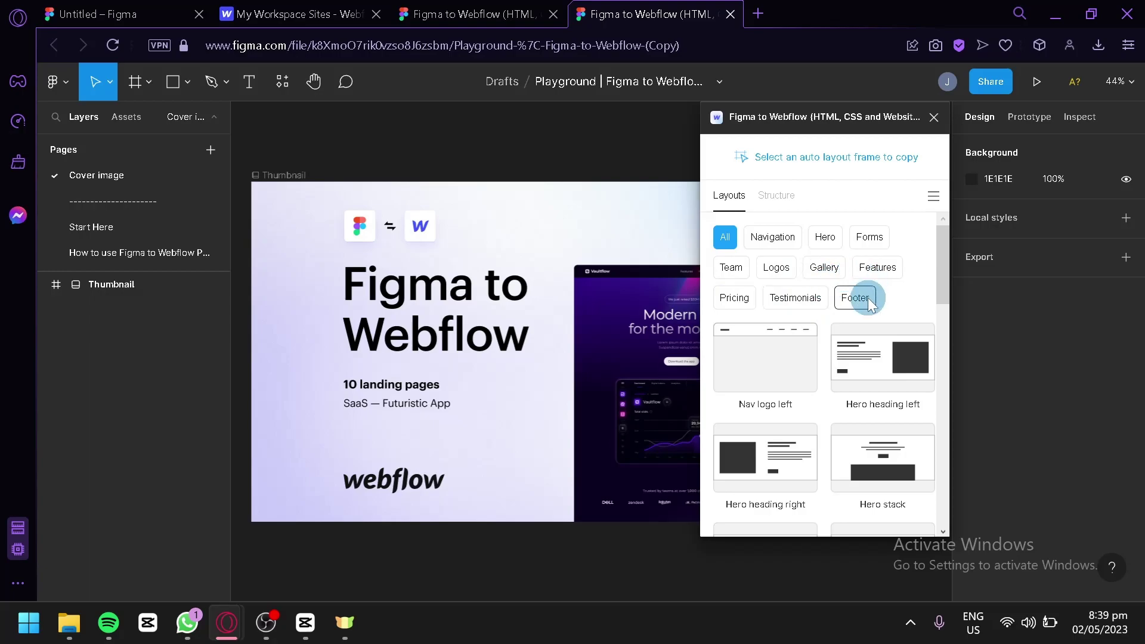
scroll(869, 294, down, 10)
scroll(867, 288, up, 10)
scroll(867, 358, down, 3)
scroll(867, 360, down, 4)
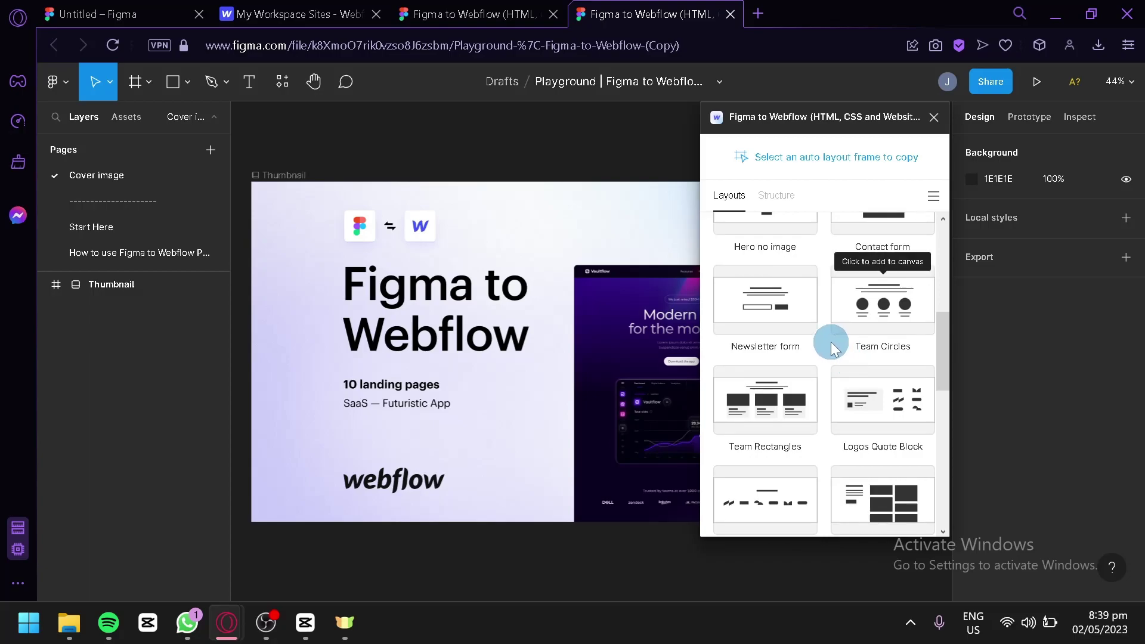
scroll(831, 344, up, 2)
scroll(829, 346, up, 2)
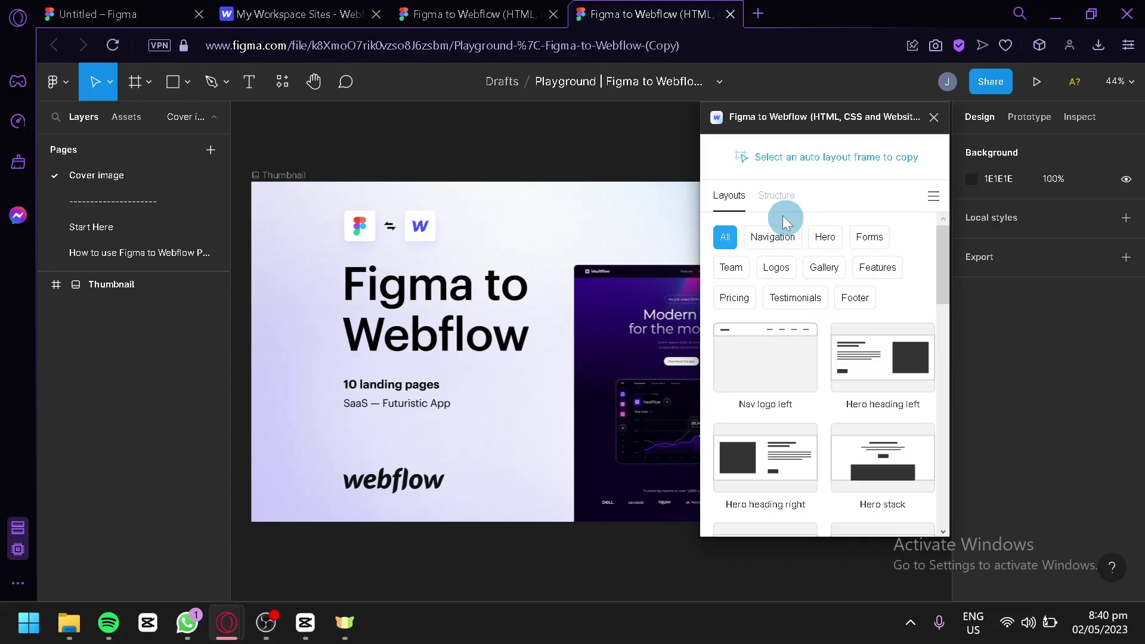
Examine the plugin's Structure templates, from the new page and section layouts to the column and grid ones
click(774, 196)
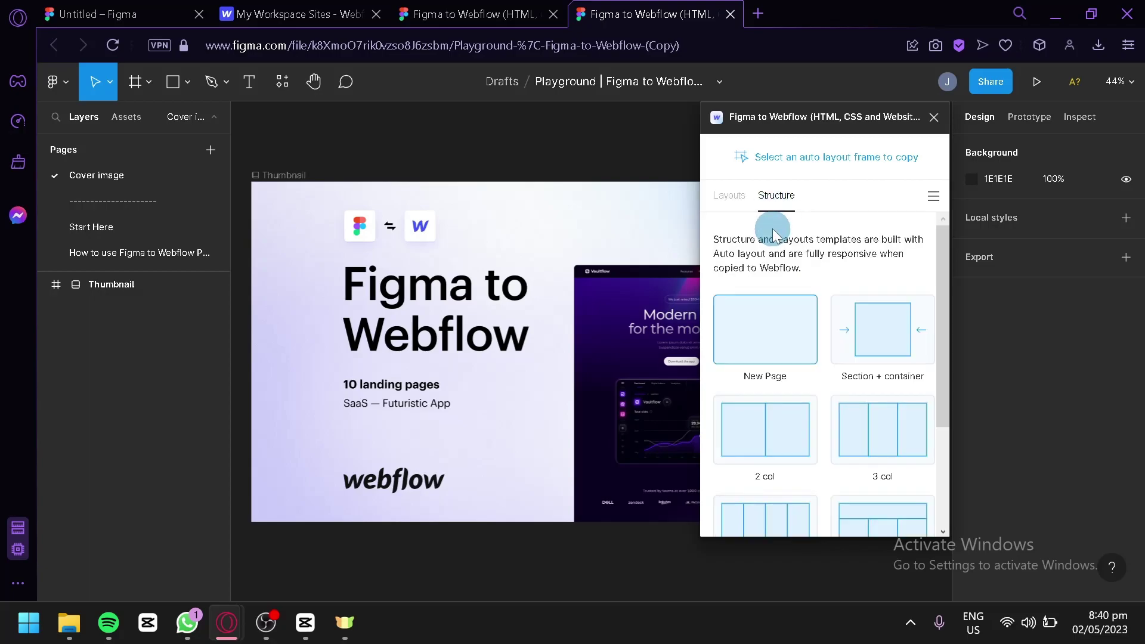
scroll(785, 250, down, 3)
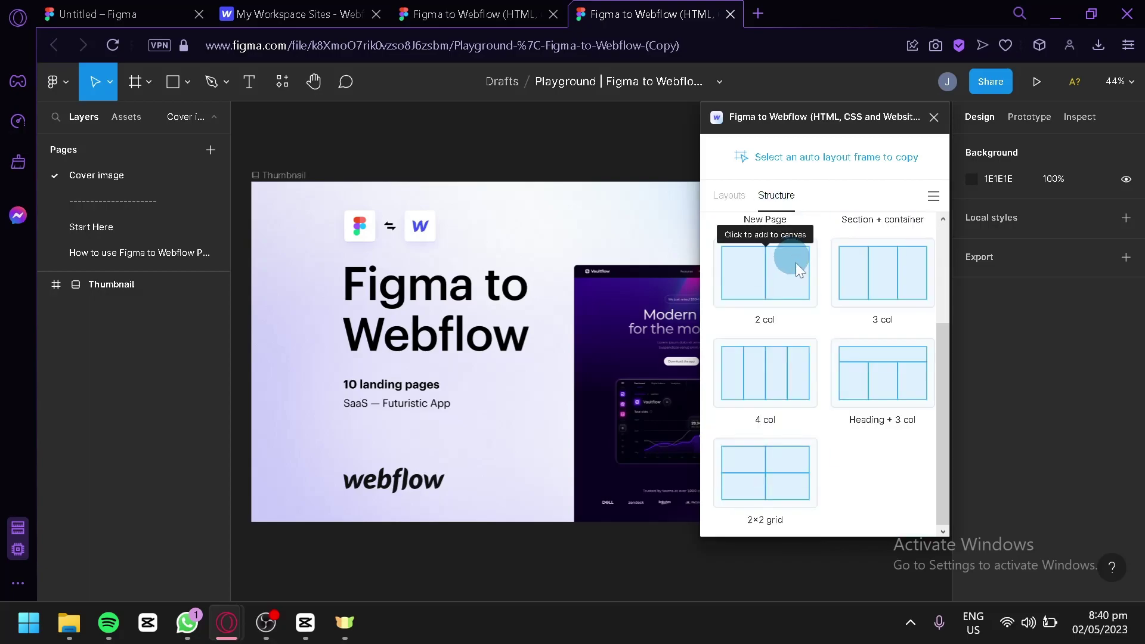
scroll(832, 310, up, 3)
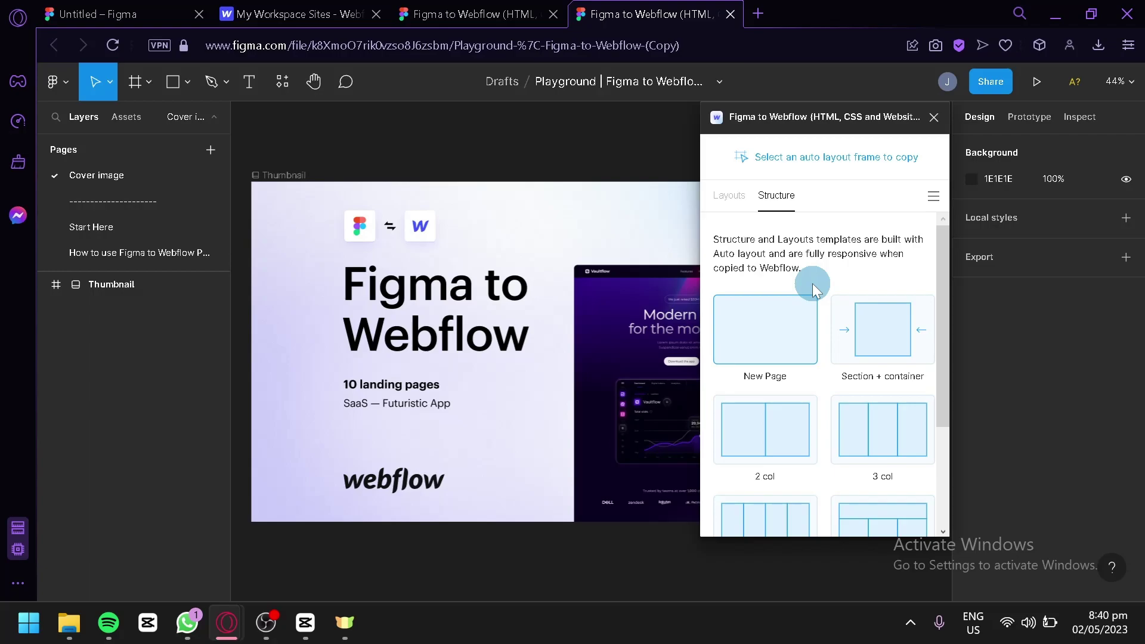
scroll(813, 284, down, 3)
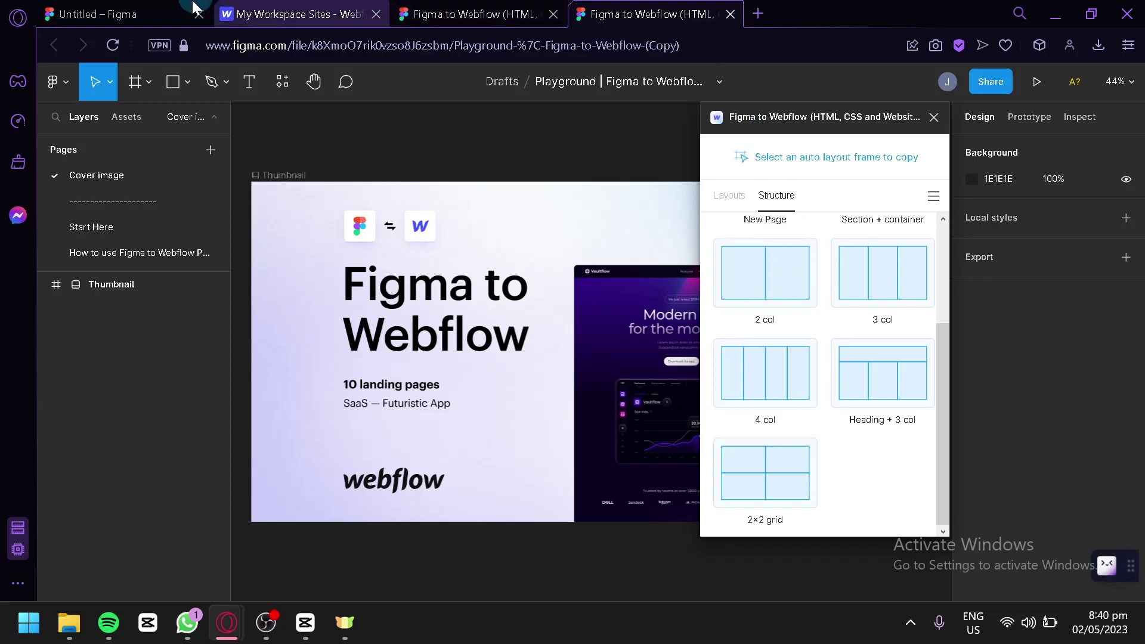
Switch to the untitled Figma file and draw a wide rectangle about 768 × 182 on Page 2
click(160, 9)
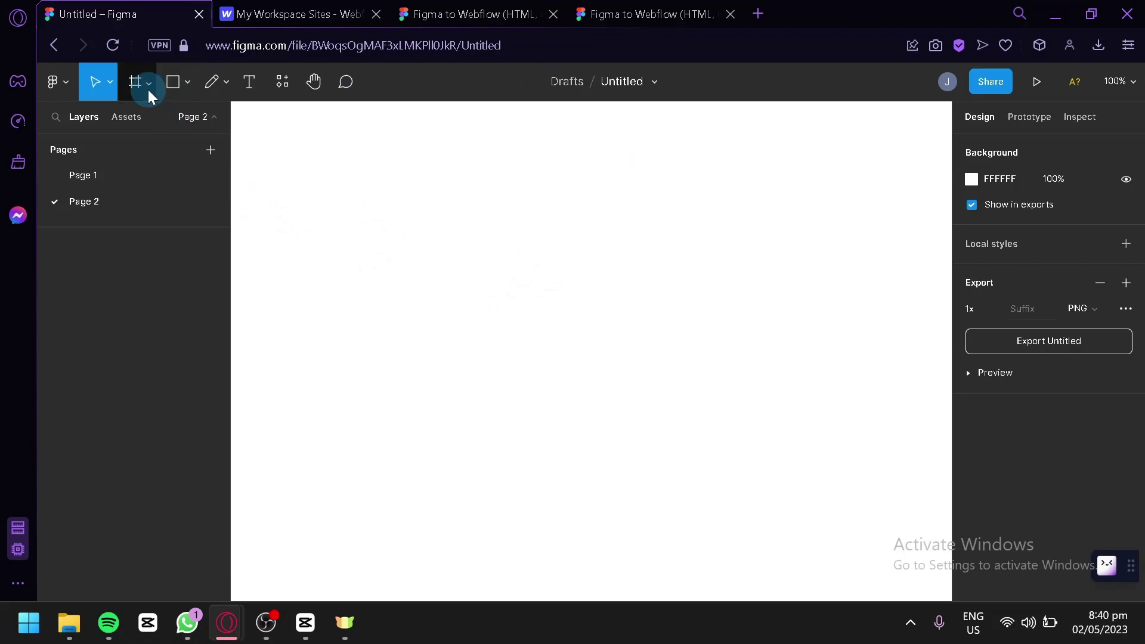
click(191, 92)
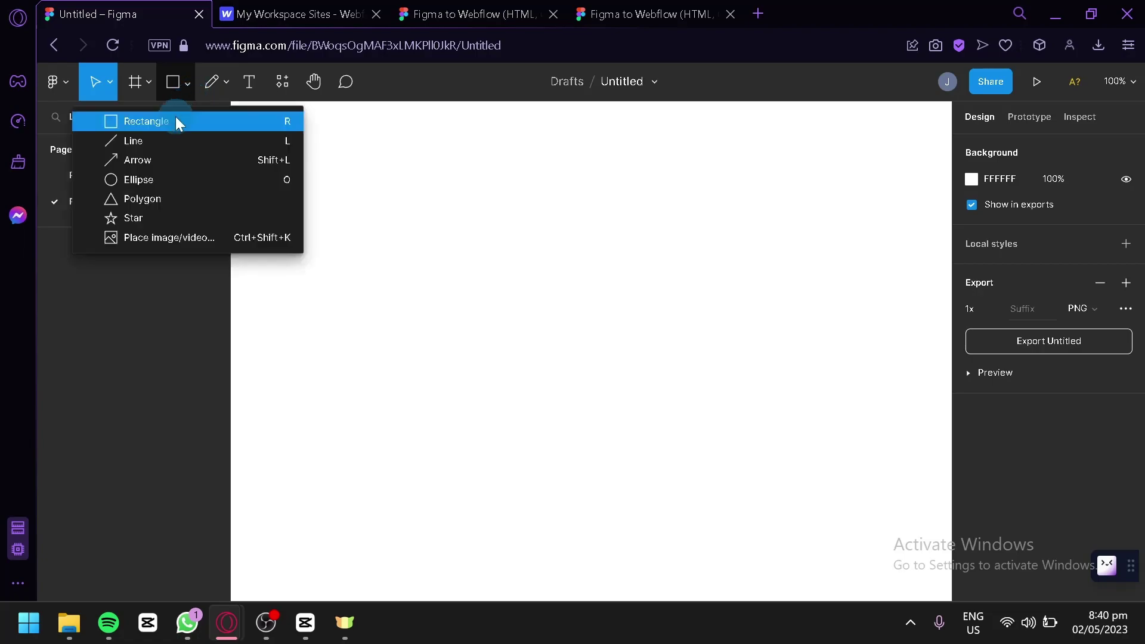
click(182, 122)
mouse_move(275, 181)
mouse_down()
mouse_move(731, 225)
mouse_move(894, 310)
mouse_move(892, 327)
mouse_up()
drag(589, 272, 607, 266)
Change the rectangle's fill colour to a dark, muted red
click(995, 367)
click(966, 375)
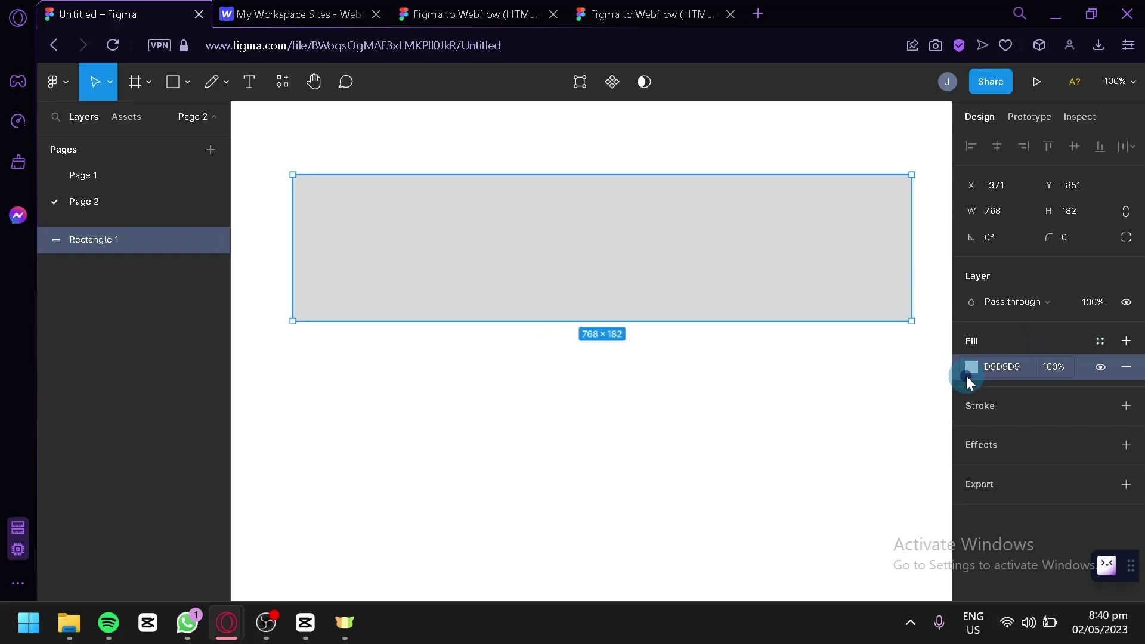
click(971, 367)
drag(921, 336, 865, 288)
click(677, 349)
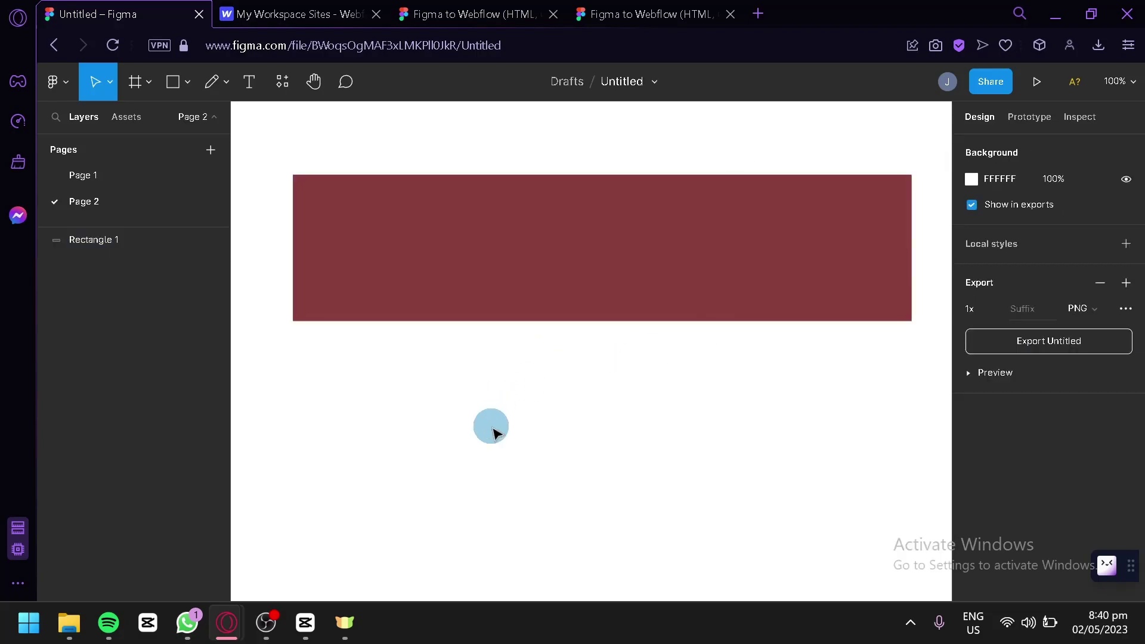
Add the text "Header" just below the dark red rectangle and select it as an object
click(250, 81)
click(356, 373)
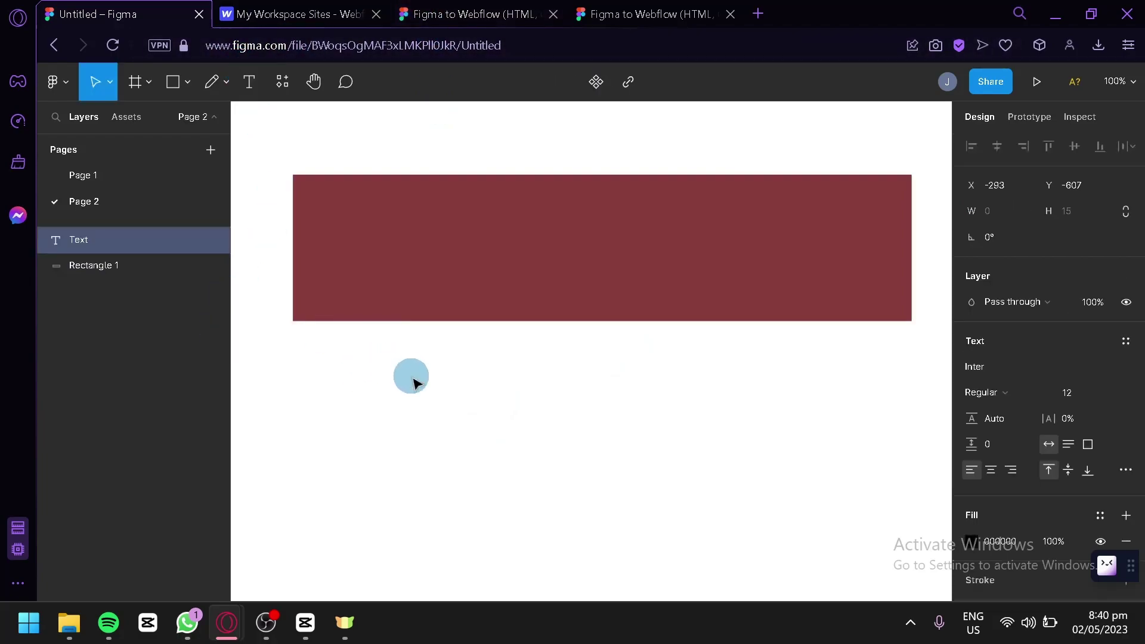
text(Header)
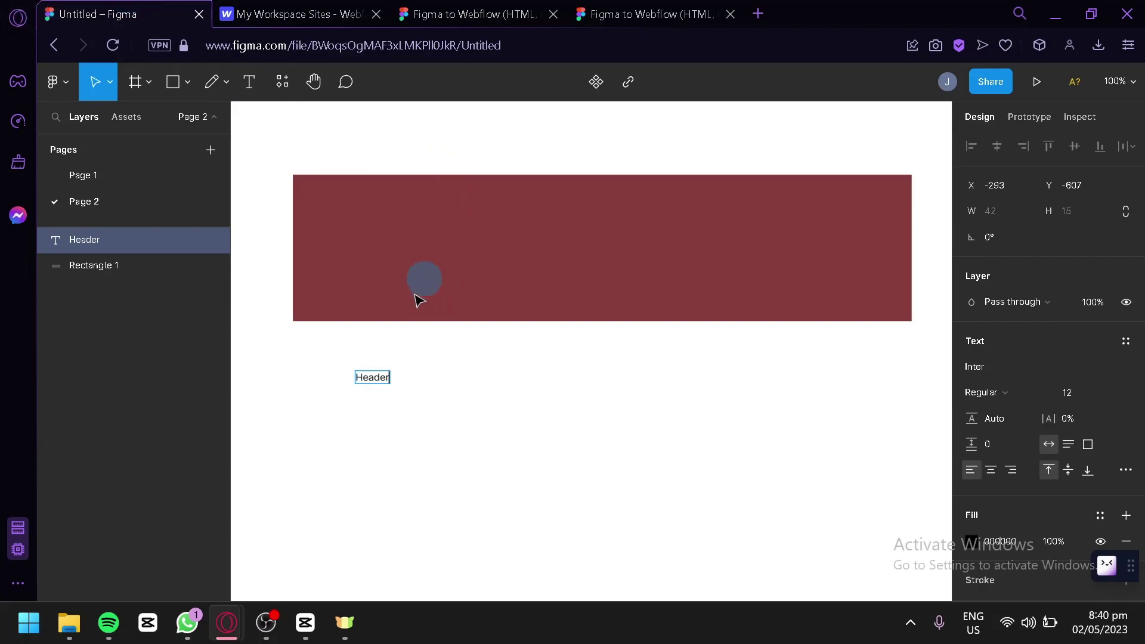
scroll(1121, 284, down, 2)
scroll(1059, 343, up, 2)
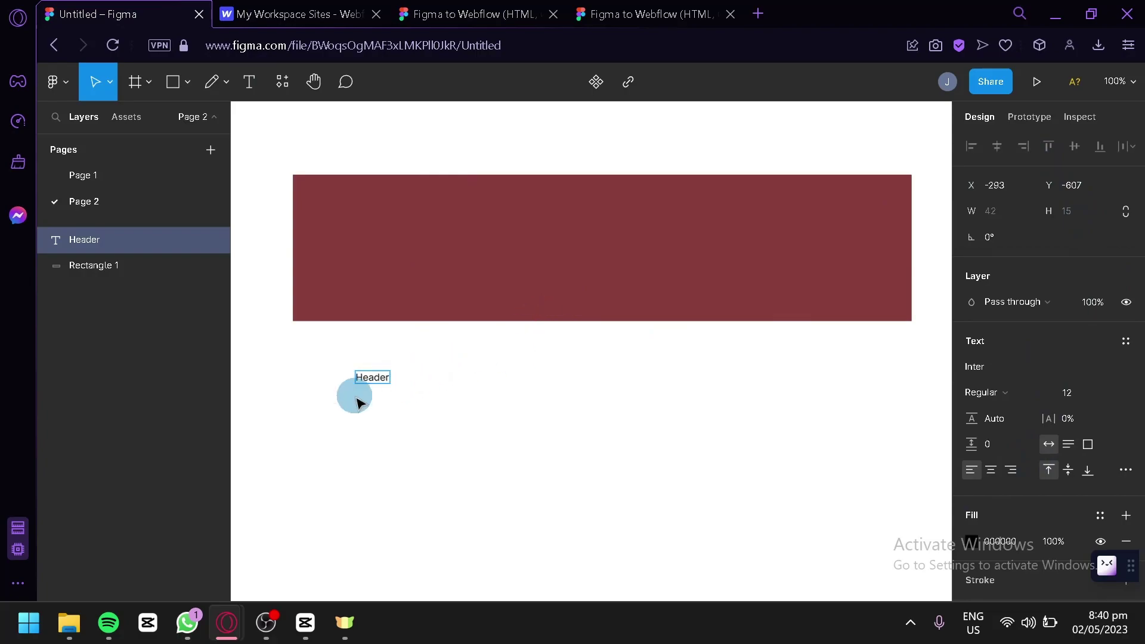
click(379, 380)
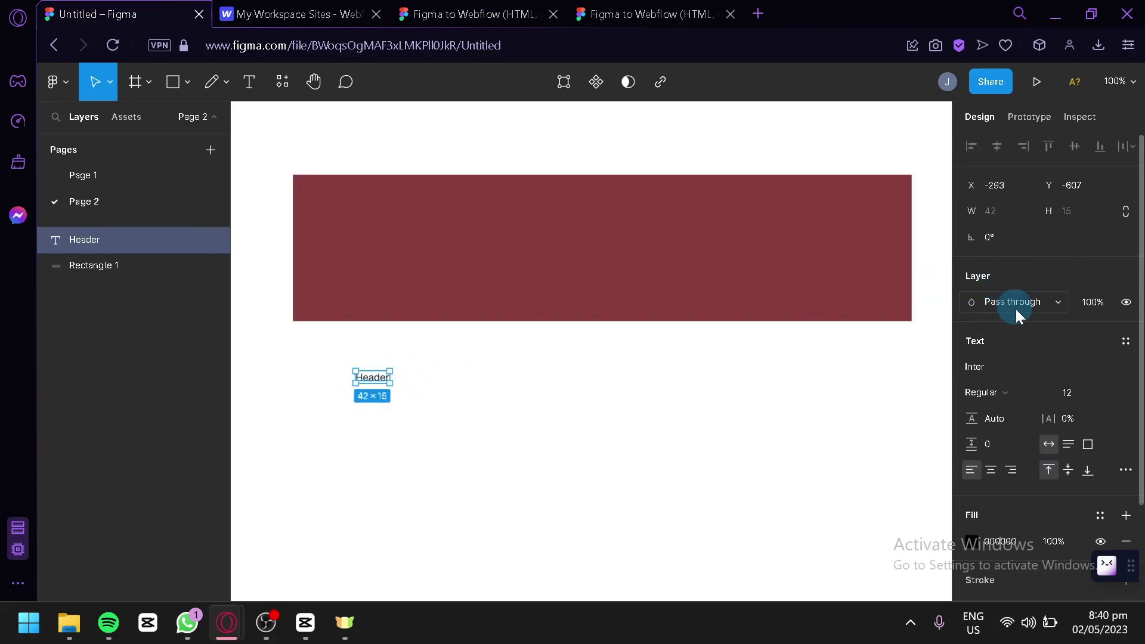
click(992, 367)
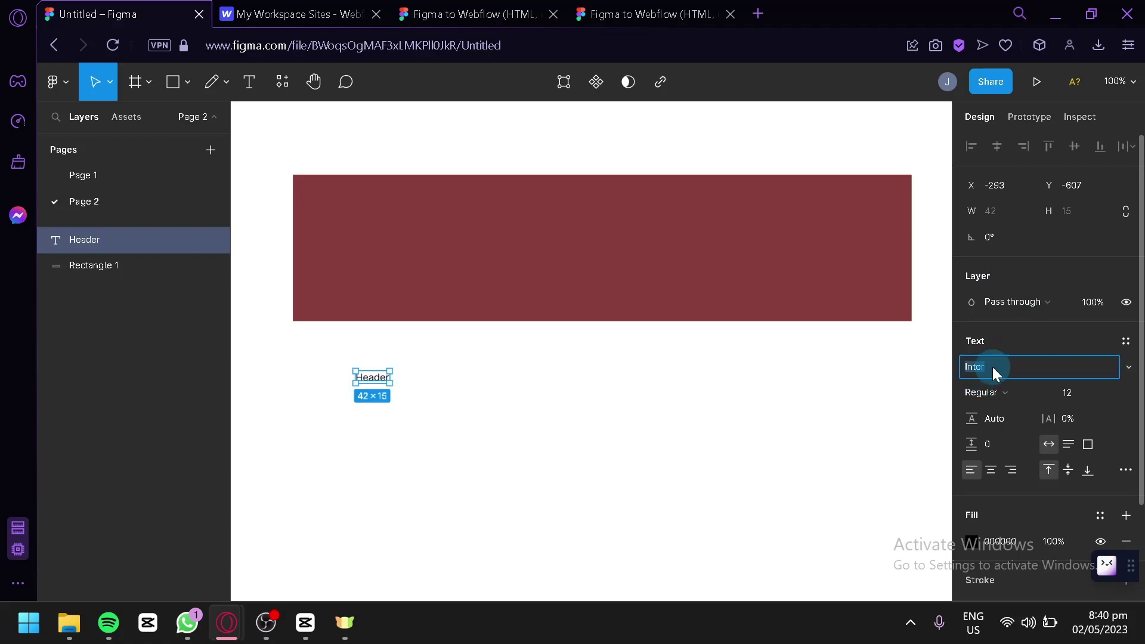
click(1029, 395)
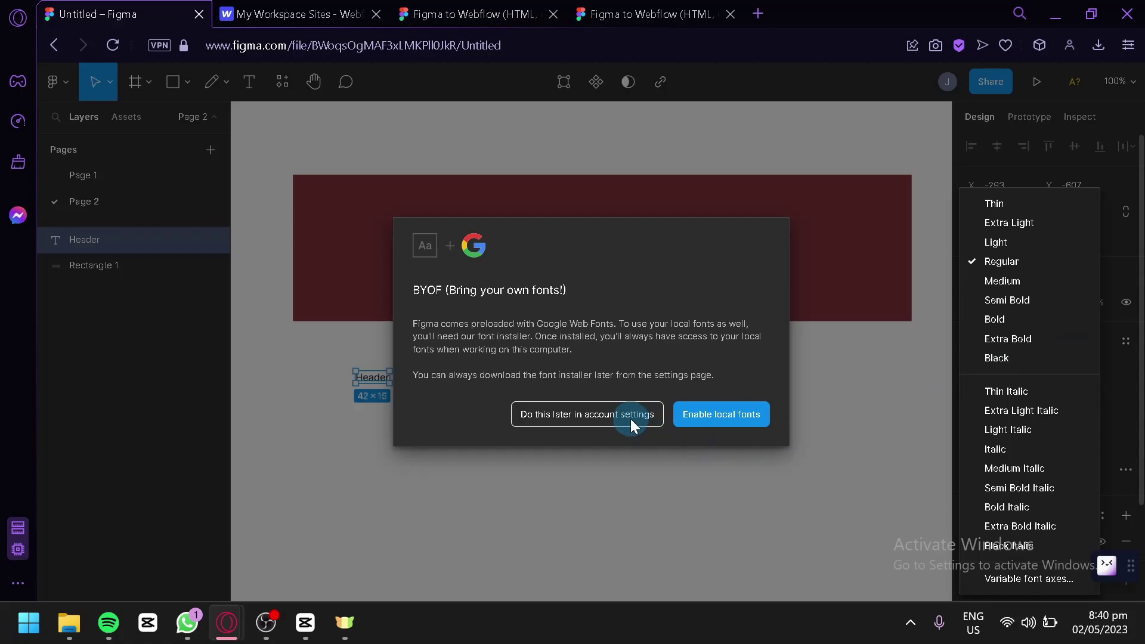
click(914, 367)
click(556, 411)
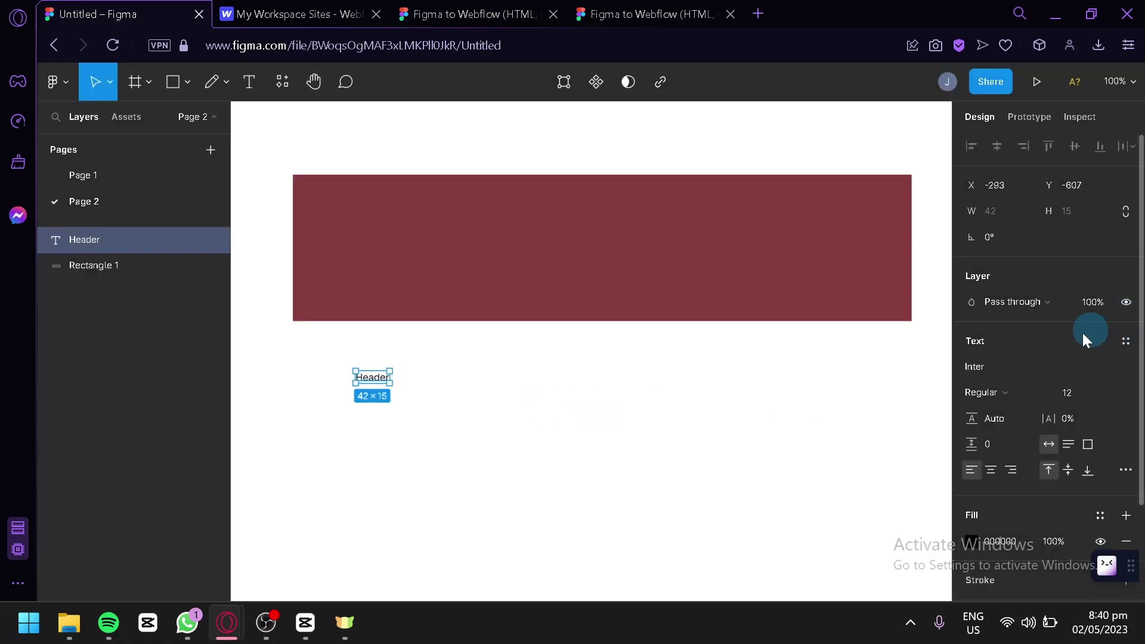
Set the "Header" text's font size to 40 and move it onto the left part of the dark red rectangle
click(1101, 394)
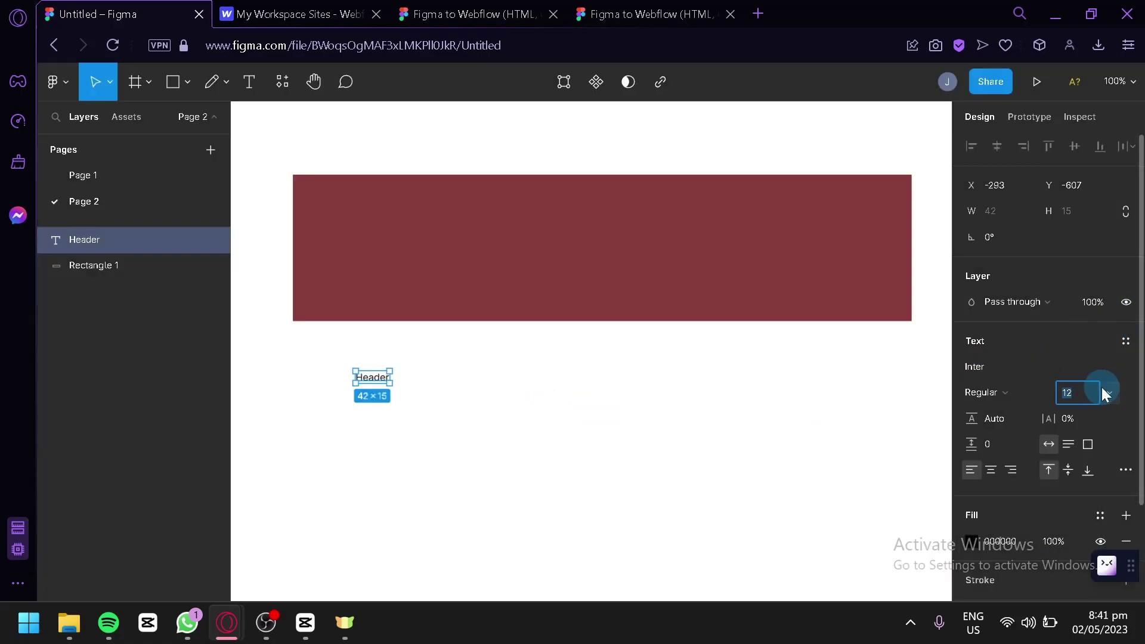
click(1107, 394)
click(1085, 499)
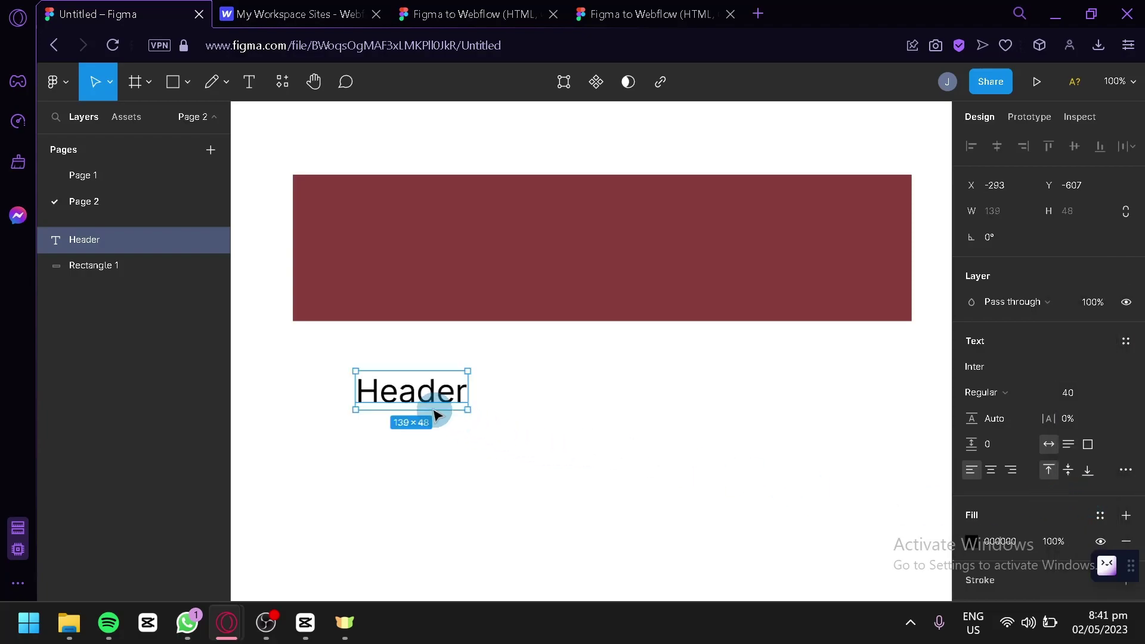
drag(437, 403, 440, 259)
click(481, 382)
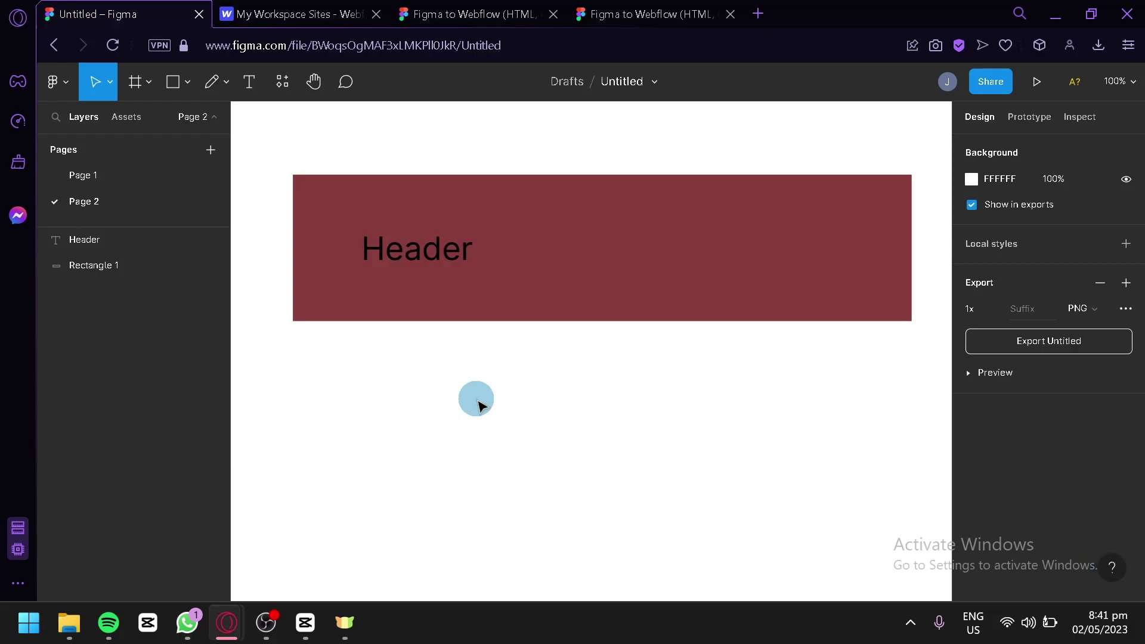
scroll(486, 389, down, 3)
scroll(496, 340, up, 1)
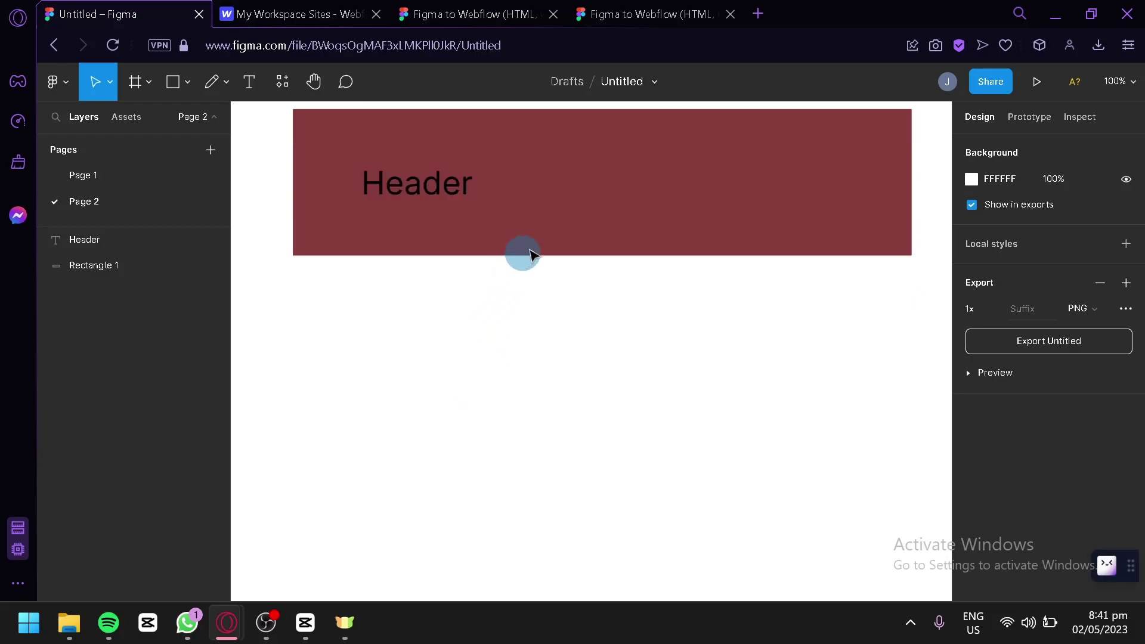
click(1043, 117)
click(1081, 117)
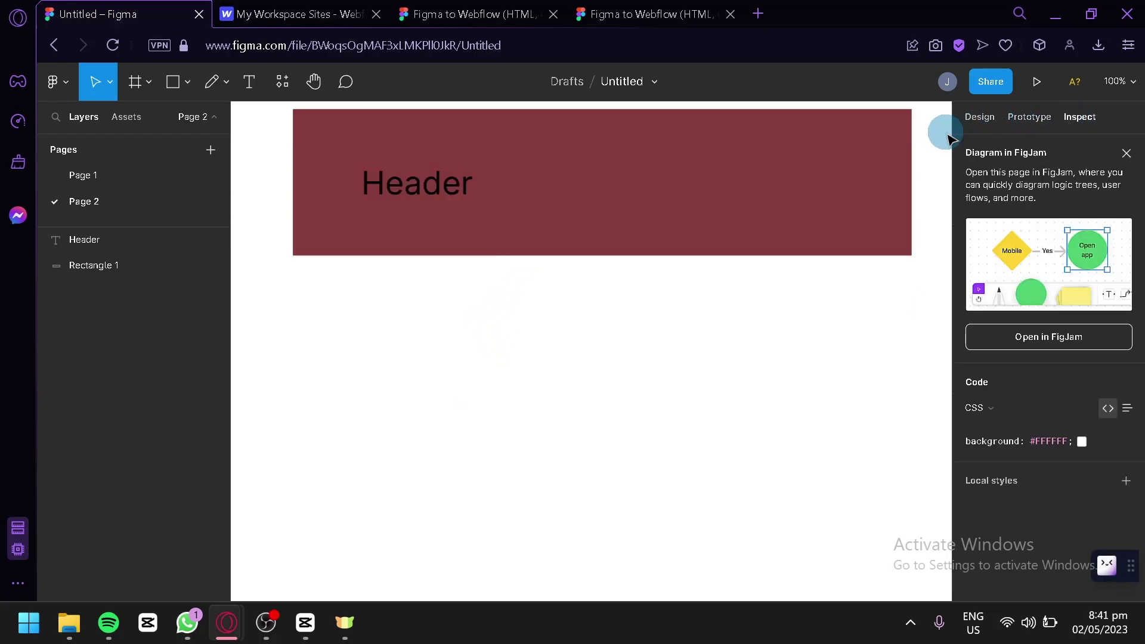
click(992, 119)
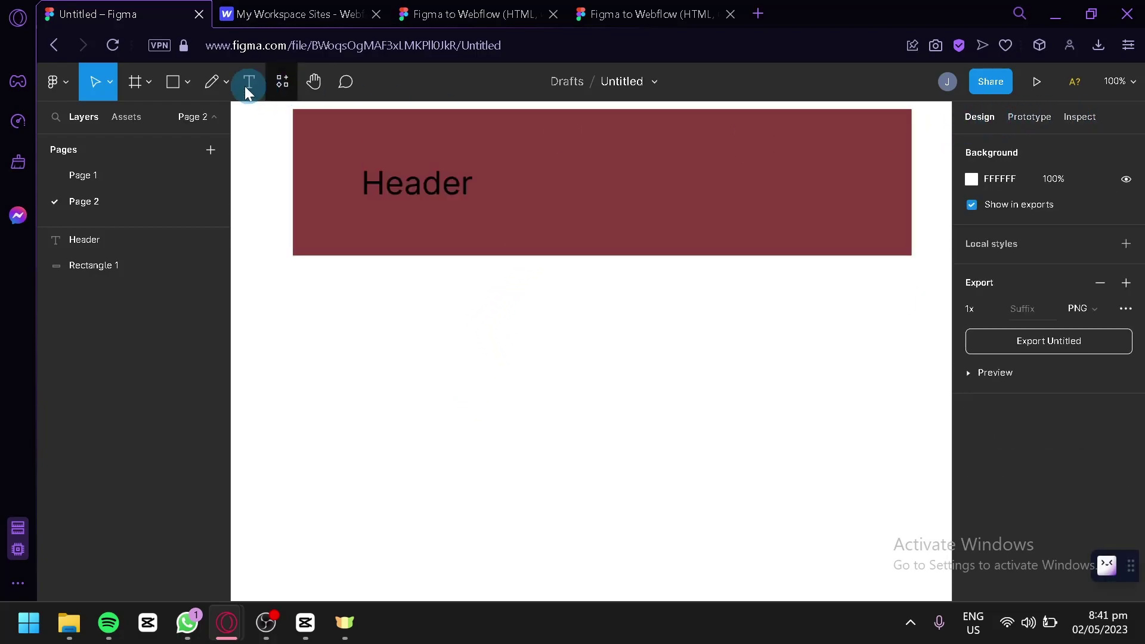
click(184, 87)
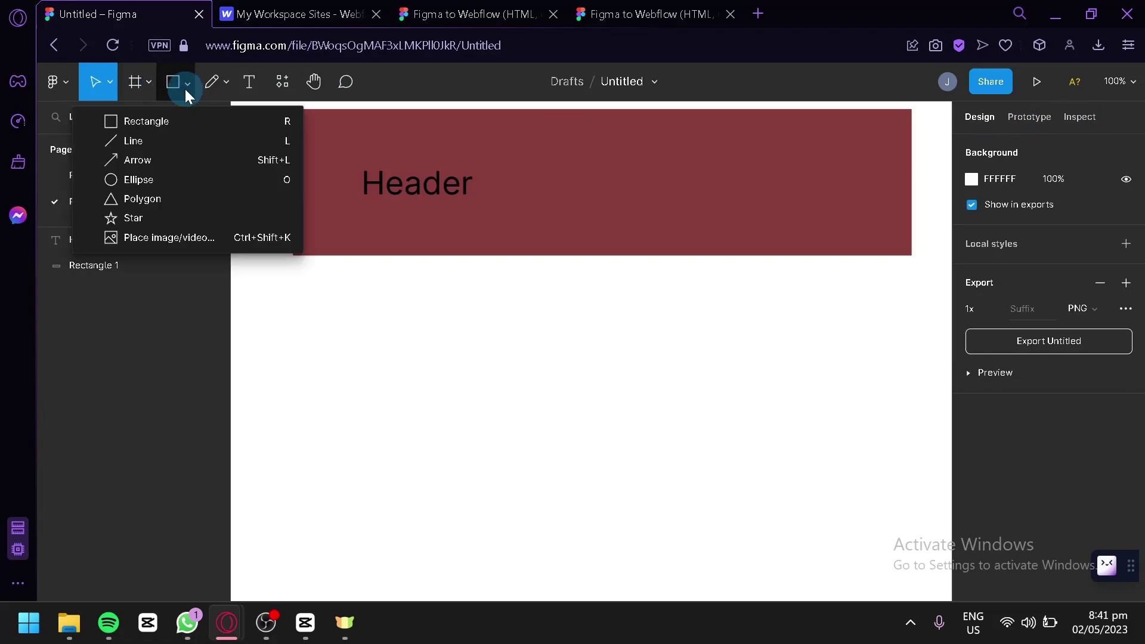
click(185, 88)
click(227, 89)
click(226, 89)
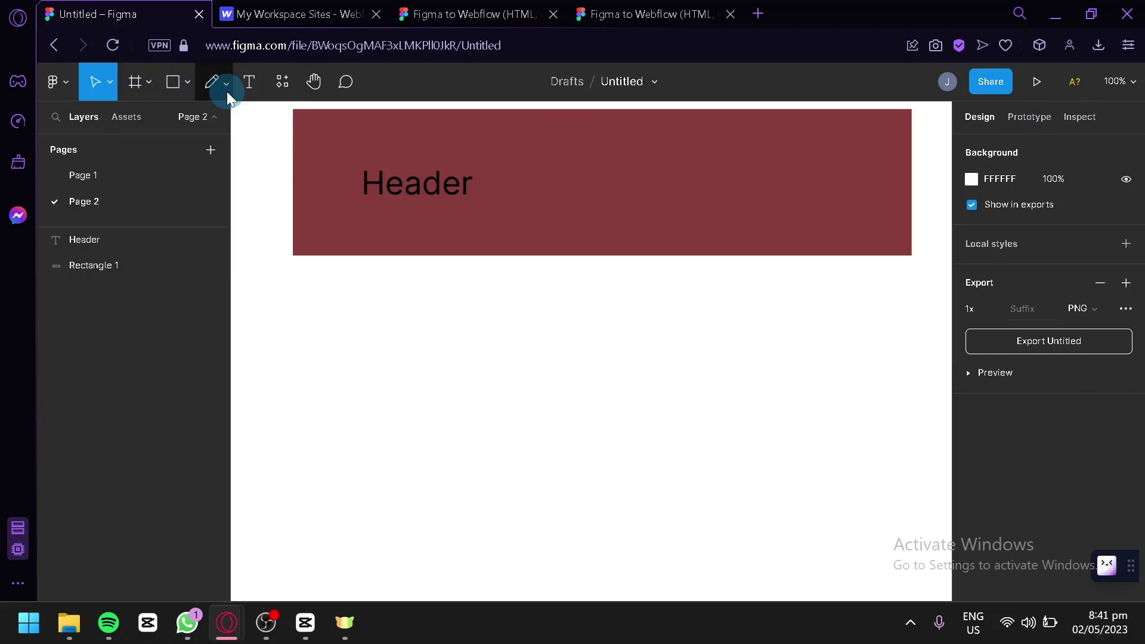
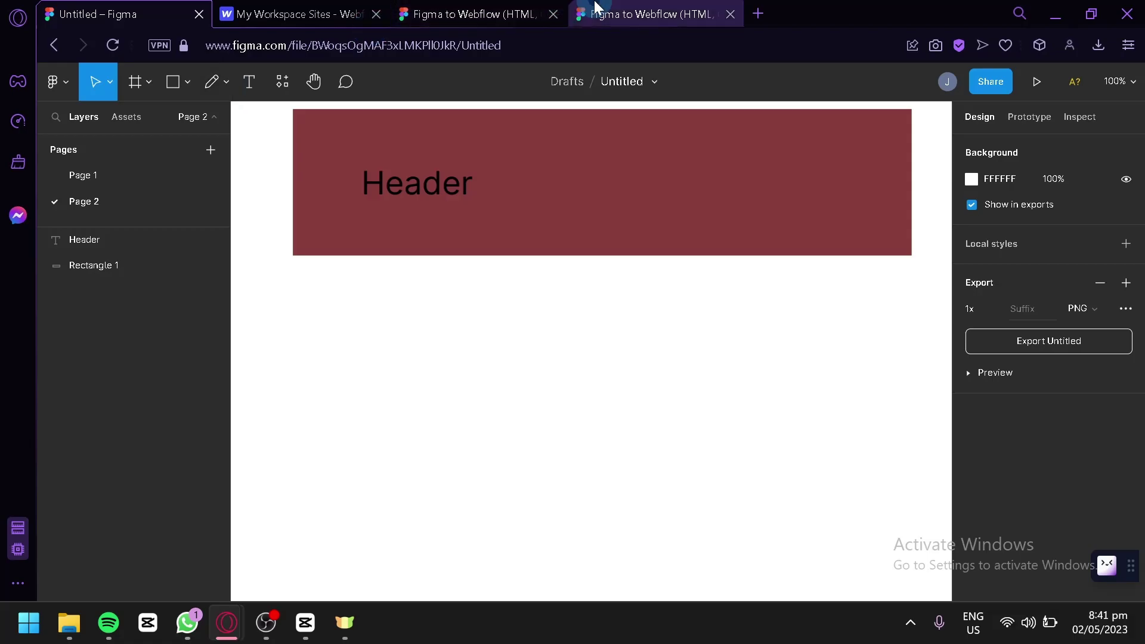
Close the untitled Figma file and the plugin's community page, and return to the Figma playground file
click(647, 14)
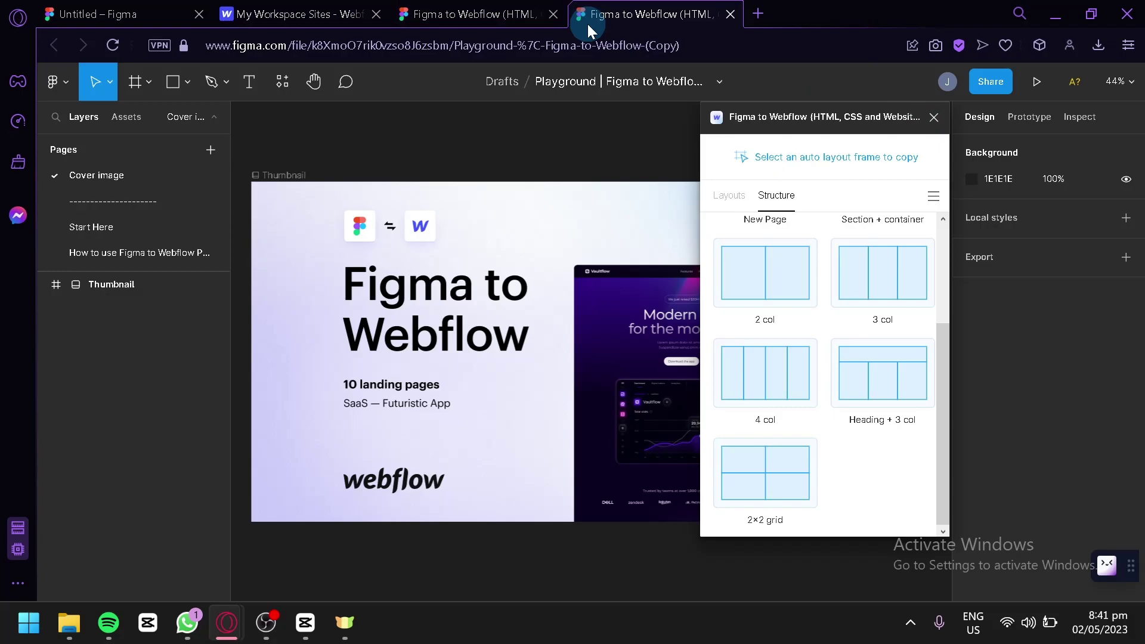
click(101, 13)
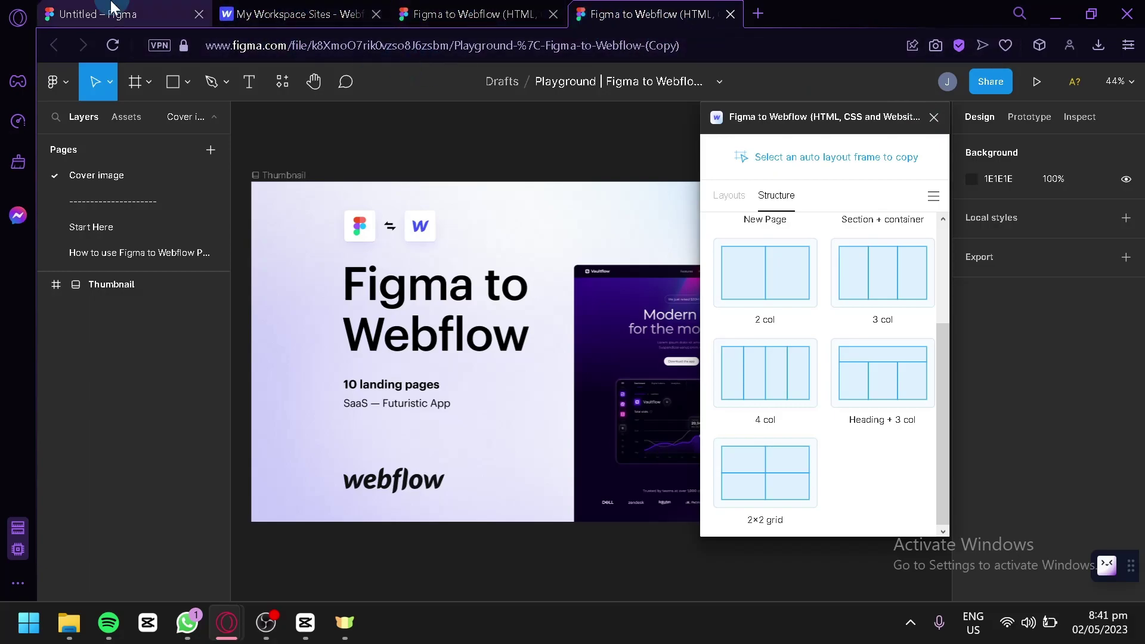
click(196, 15)
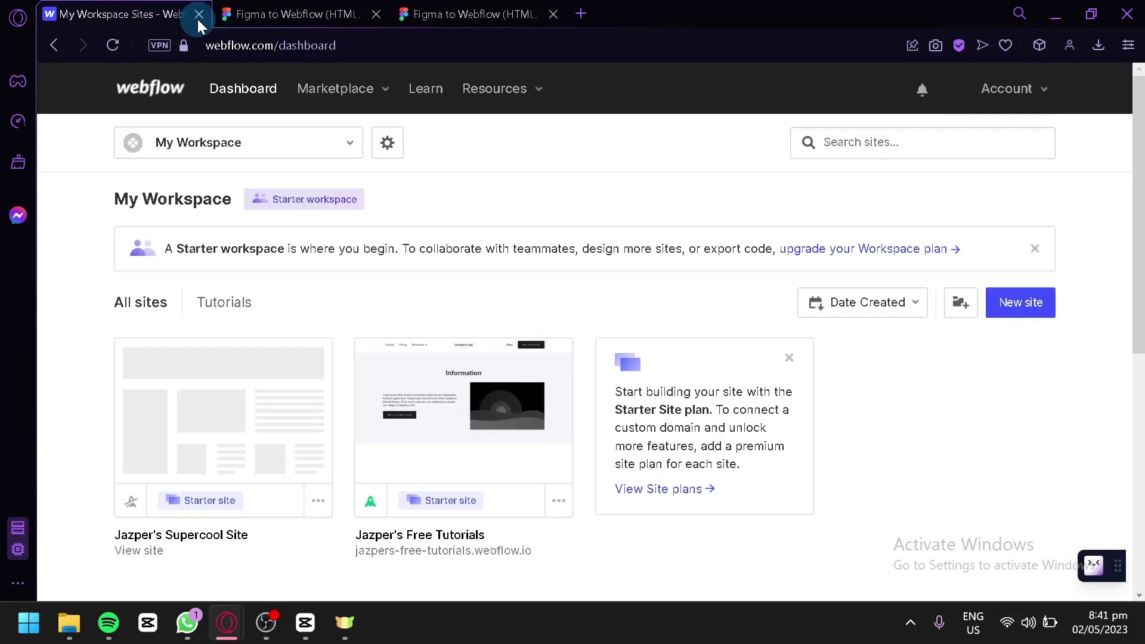
click(352, 17)
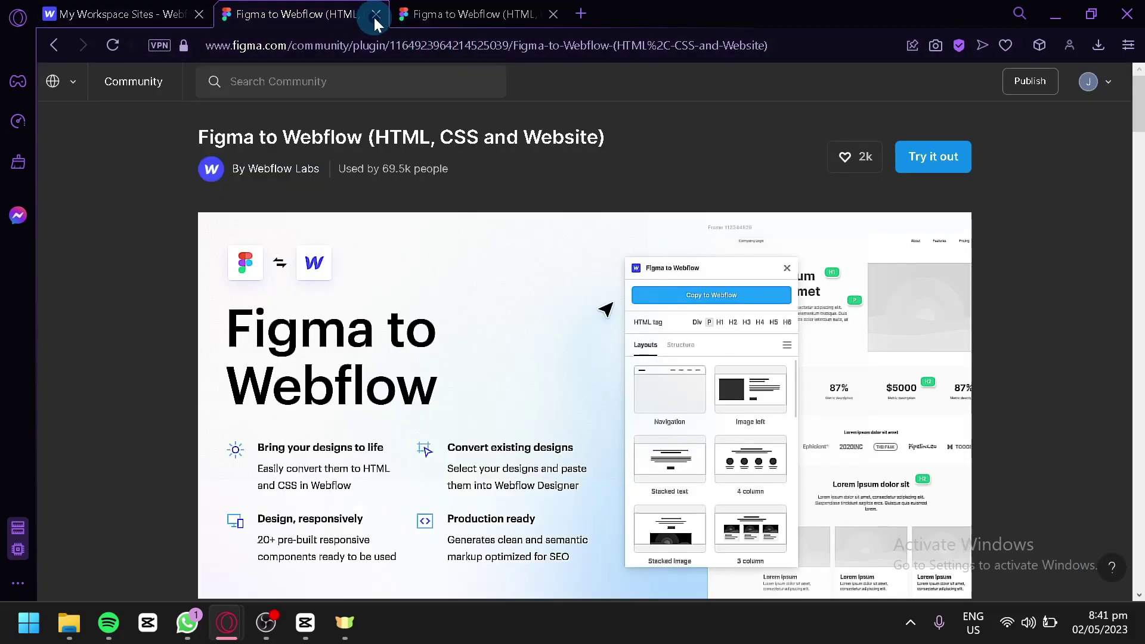
click(375, 14)
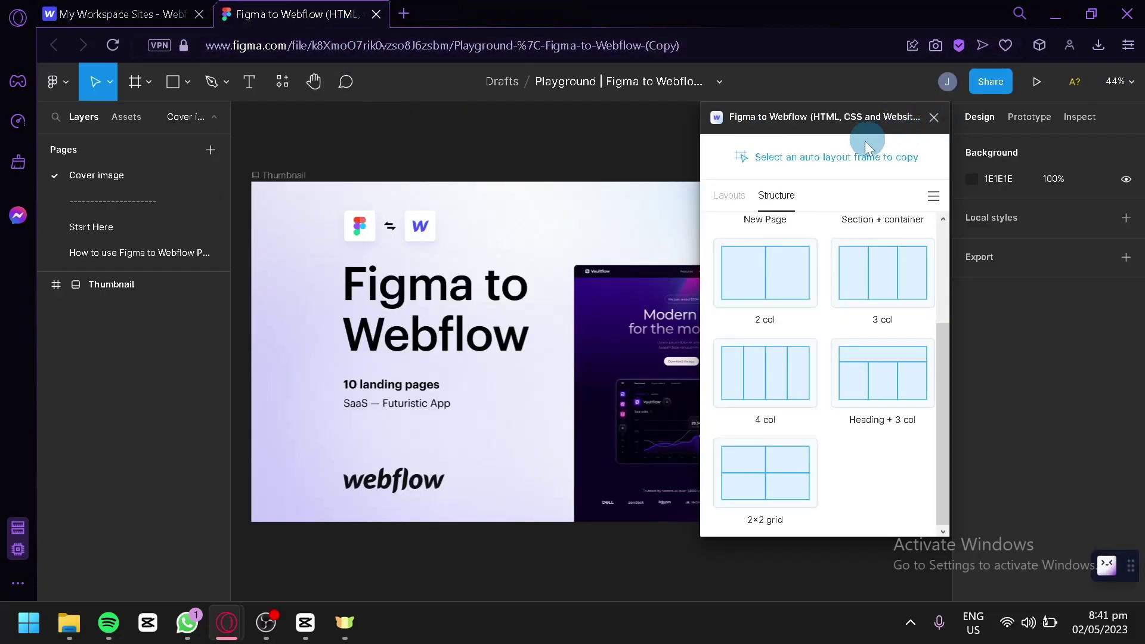
Close the Figma to Webflow plugin window and delete all unlocked layers inside the Thumbnail frame
drag(840, 119, 895, 114)
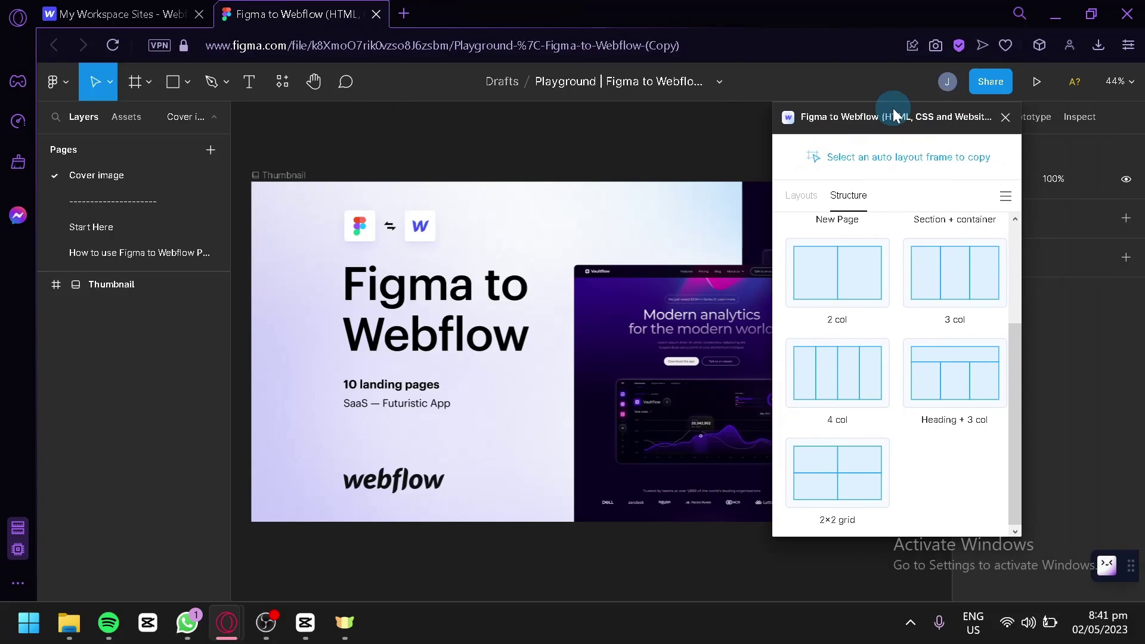
click(1005, 116)
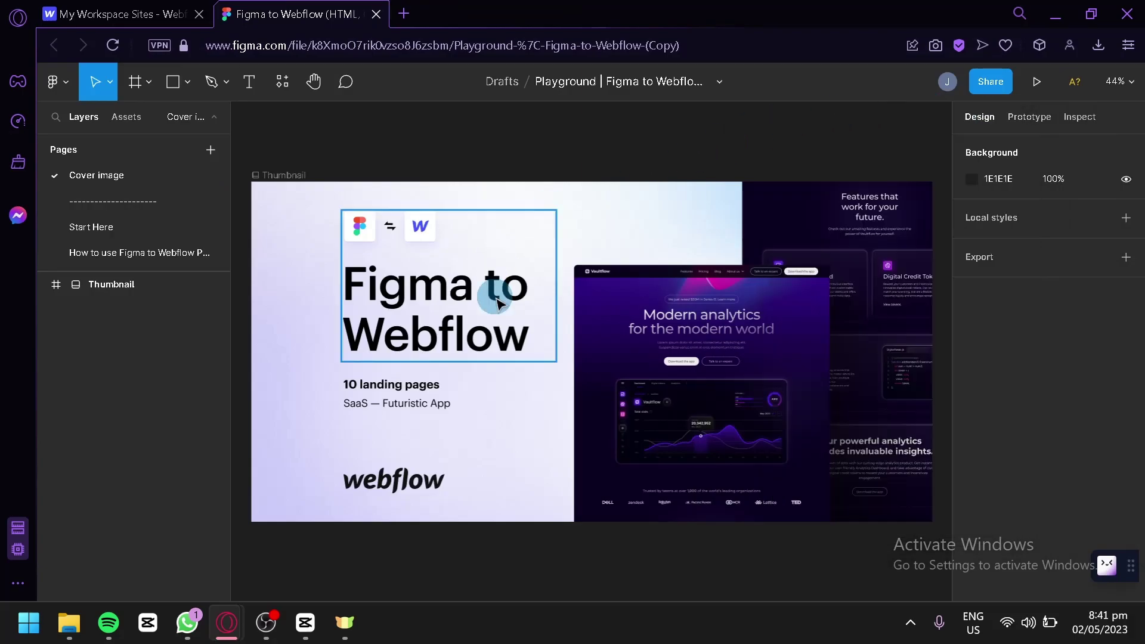
click(497, 303)
key(ctrl+a)
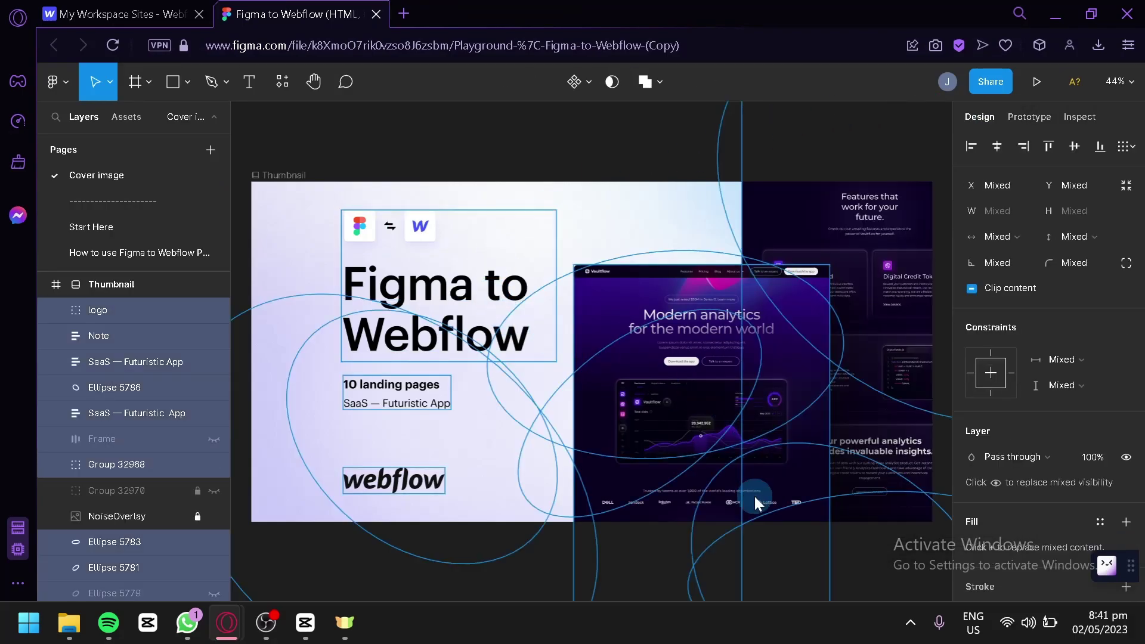
key(Delete)
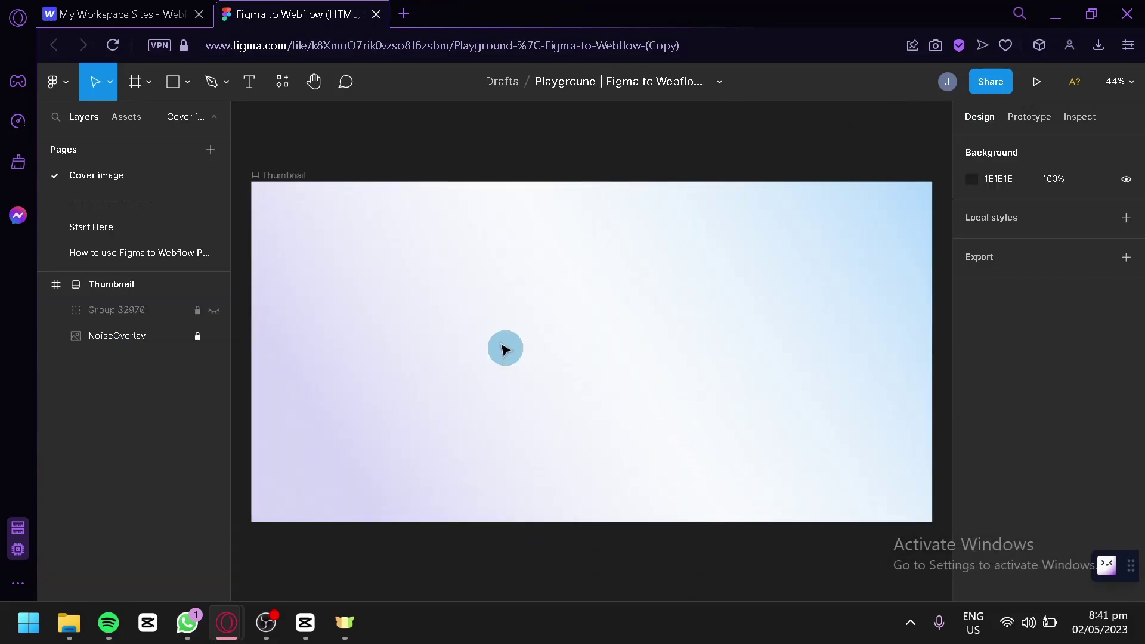
Delete the Start Here page, the plugin guide page and all other pages of the playground file except Cover image
click(189, 253)
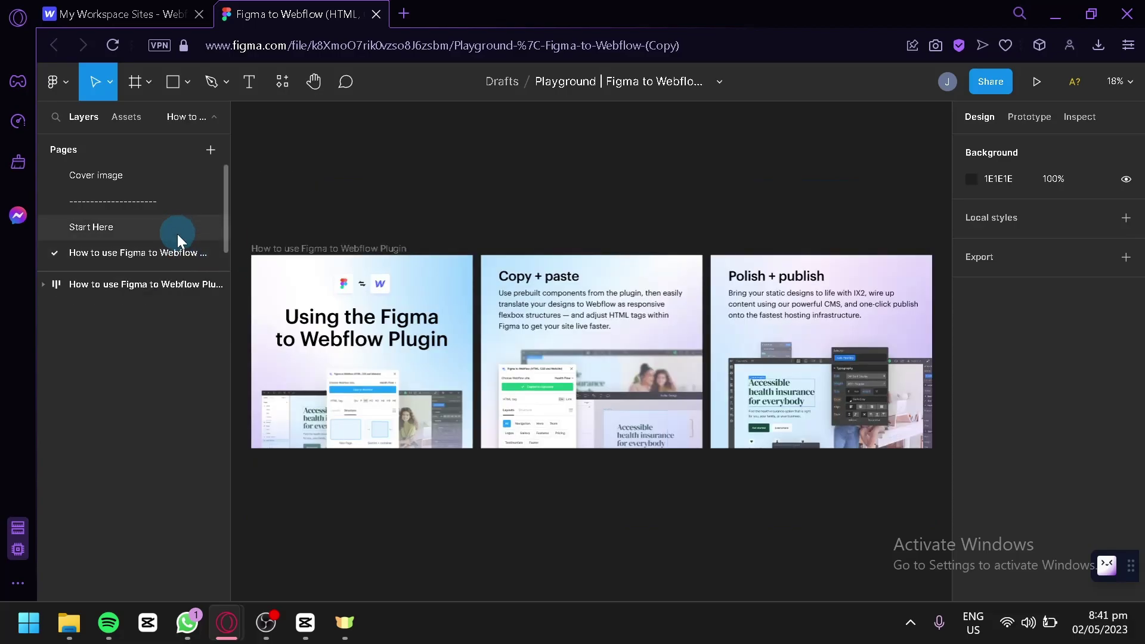
click(166, 253)
right_click(166, 255)
click(214, 344)
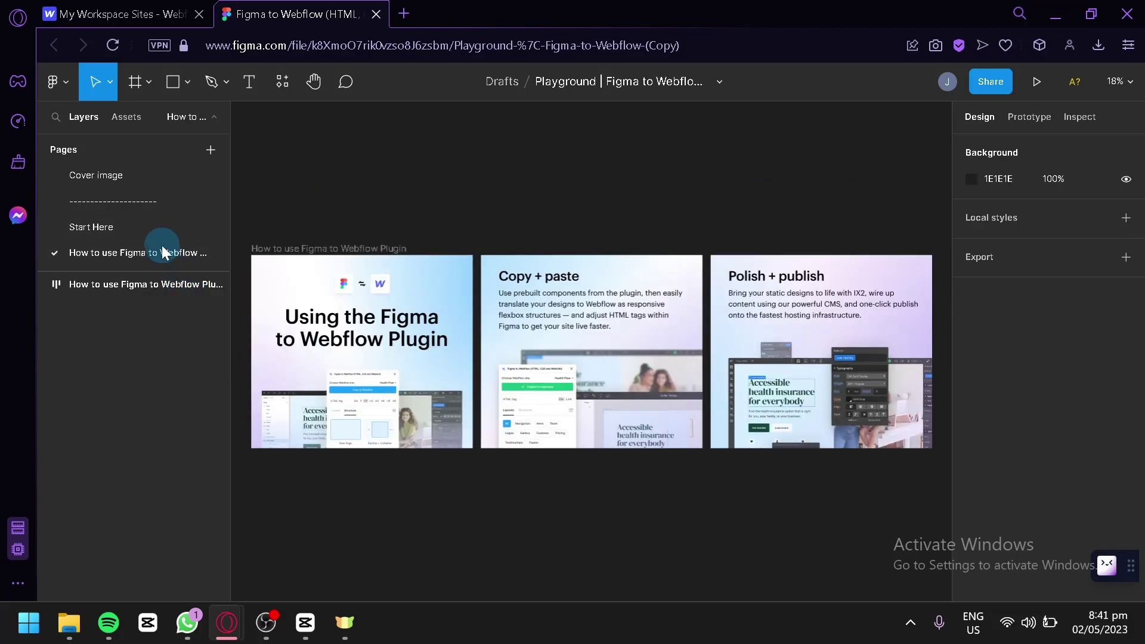
right_click(127, 228)
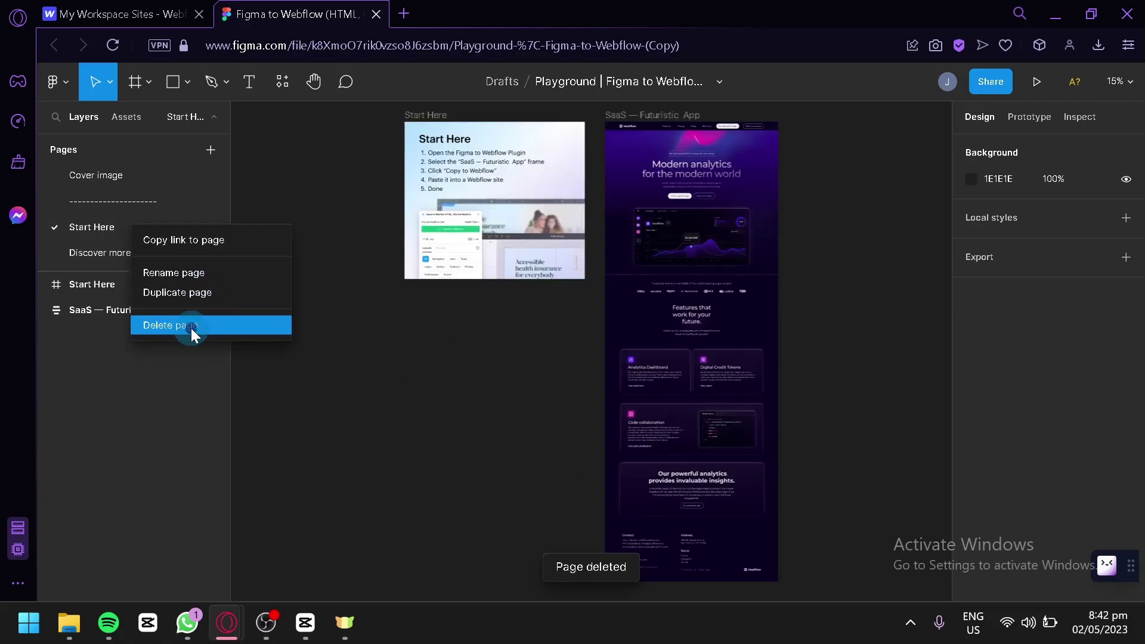
click(191, 327)
shift+click(127, 203)
key(Delete)
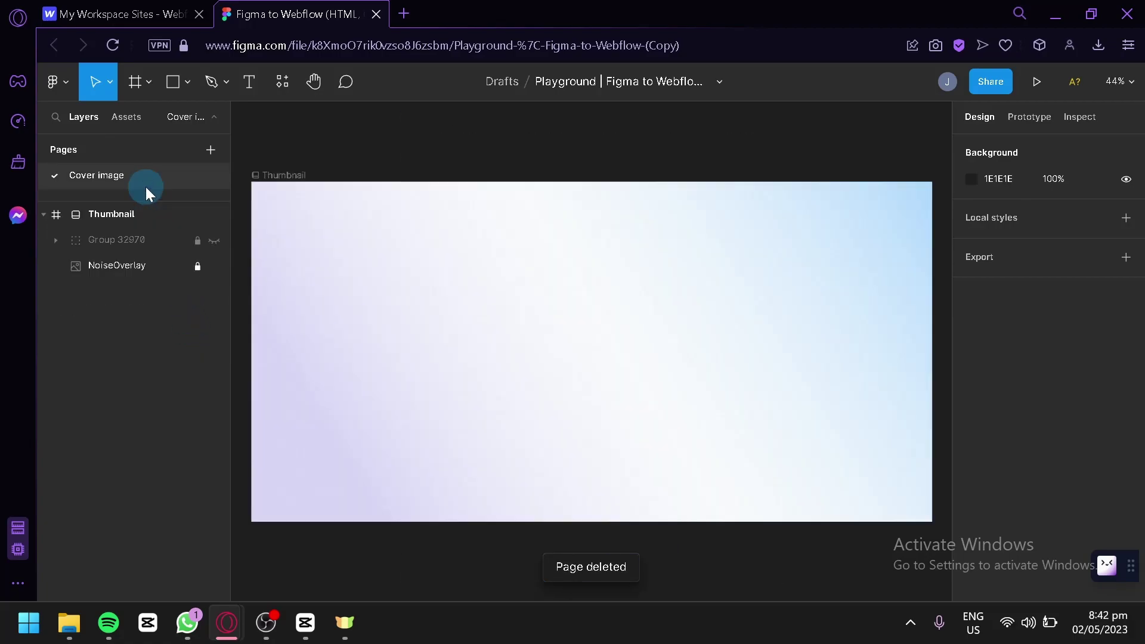
Set the canvas background color to white (FFFFFF)
click(386, 243)
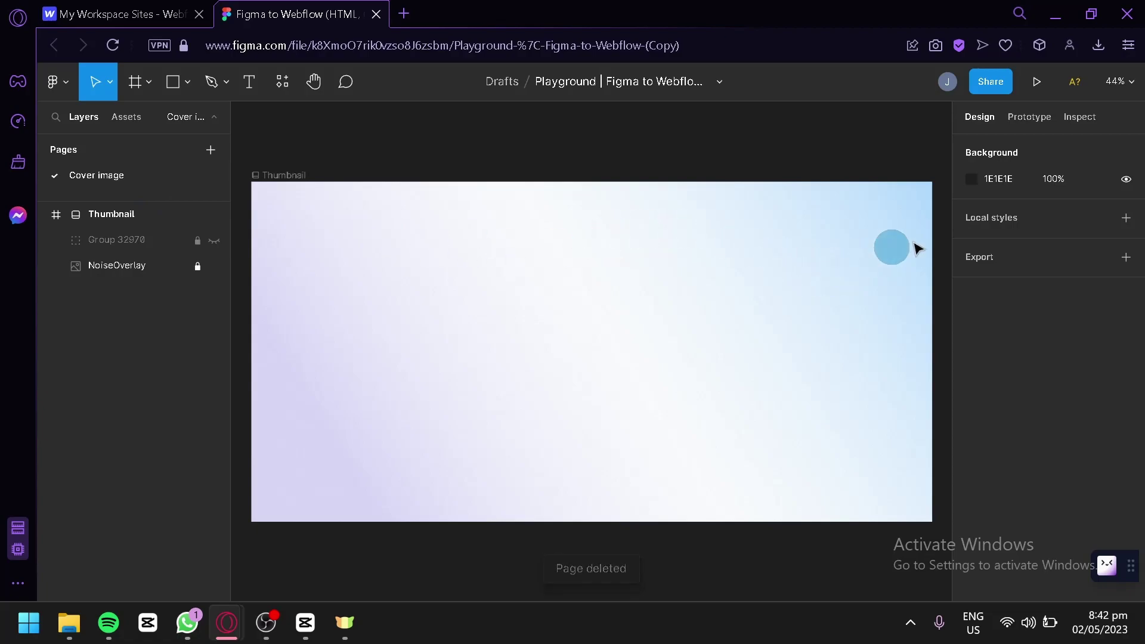
click(972, 179)
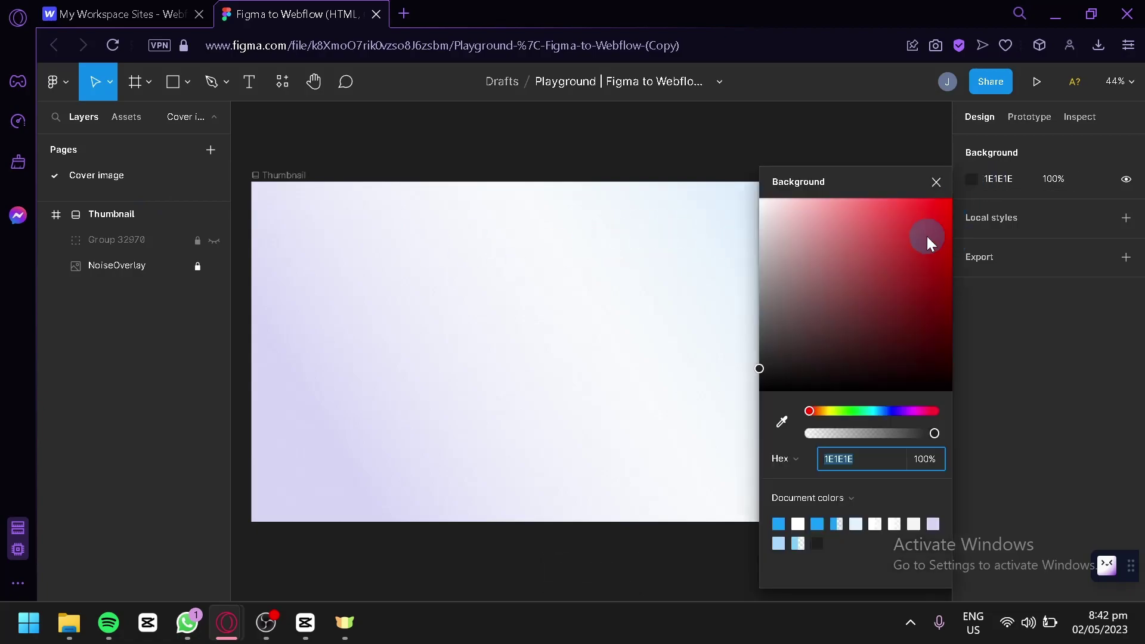
drag(797, 221, 731, 189)
click(1004, 399)
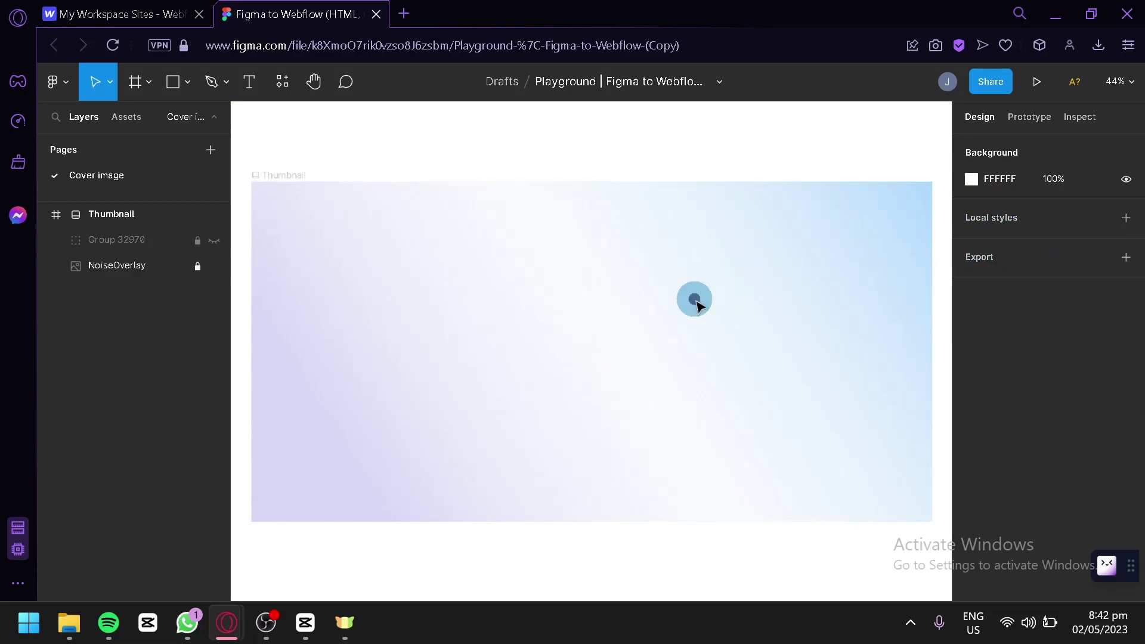
Delete the Thumbnail frame so that the Cover image page is empty
click(152, 225)
key(Delete)
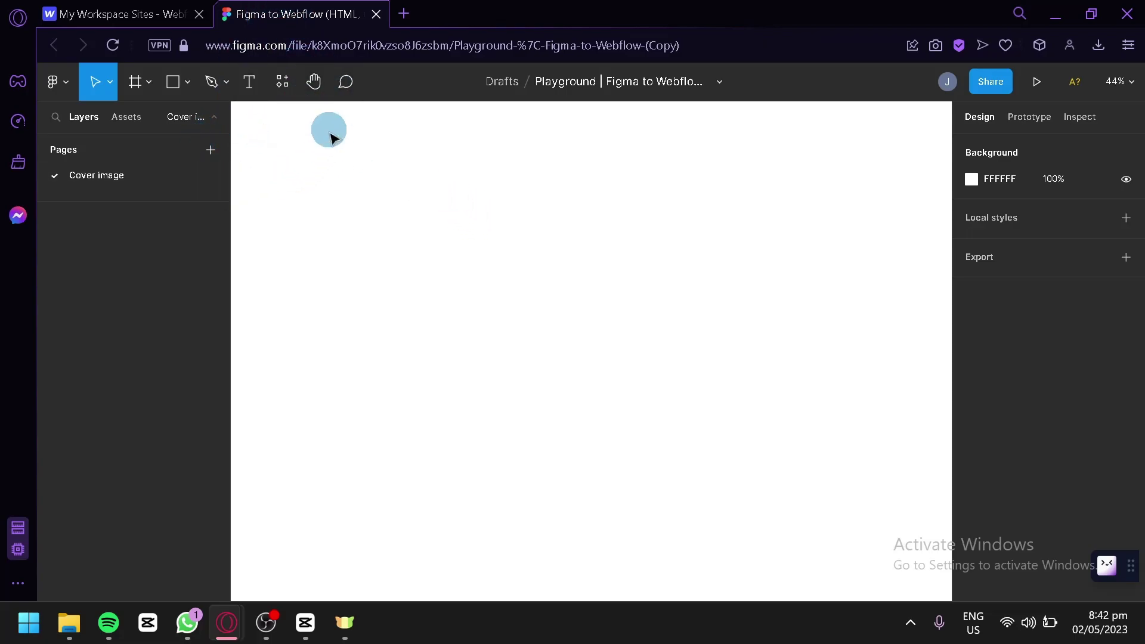
Find the Figma to Webflow plugin among the recent plugins and run it in the playground file
click(286, 82)
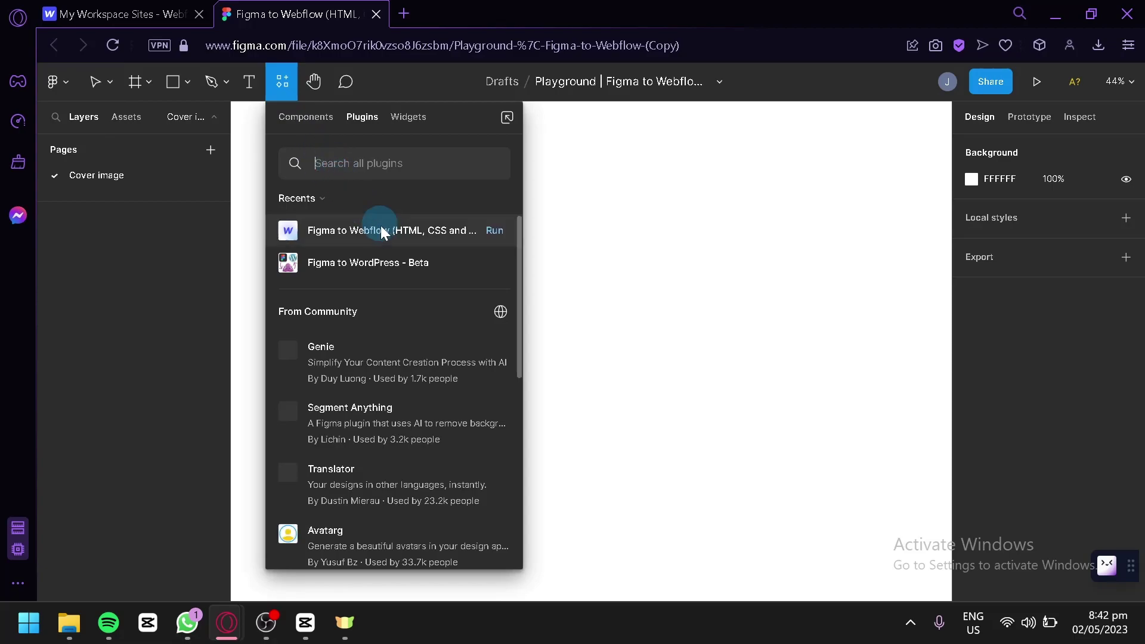
click(402, 235)
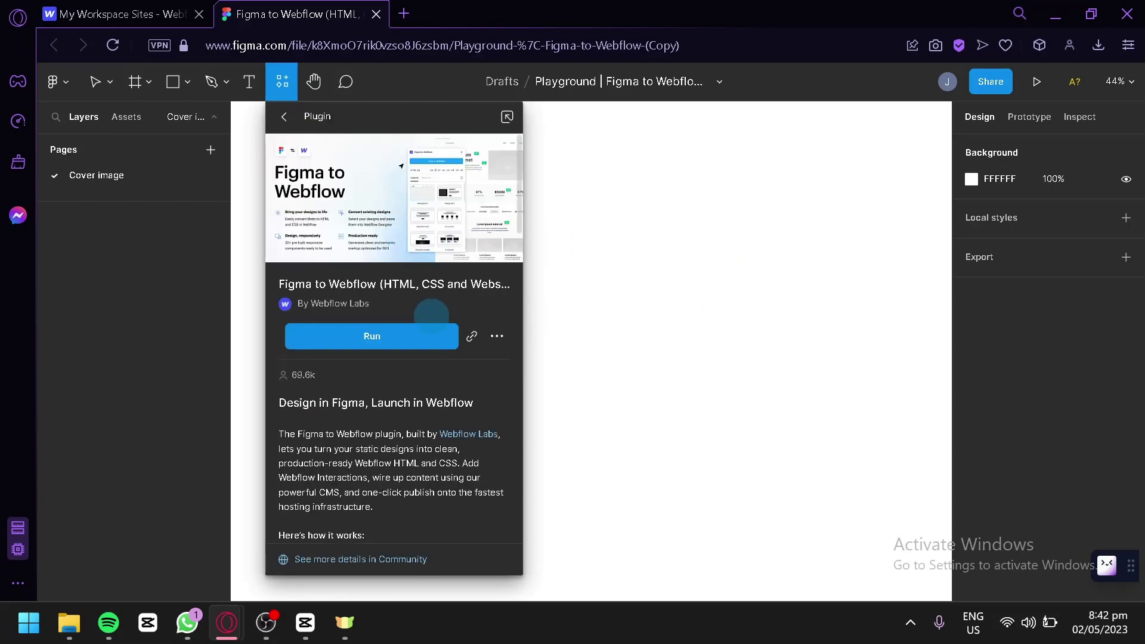
click(414, 341)
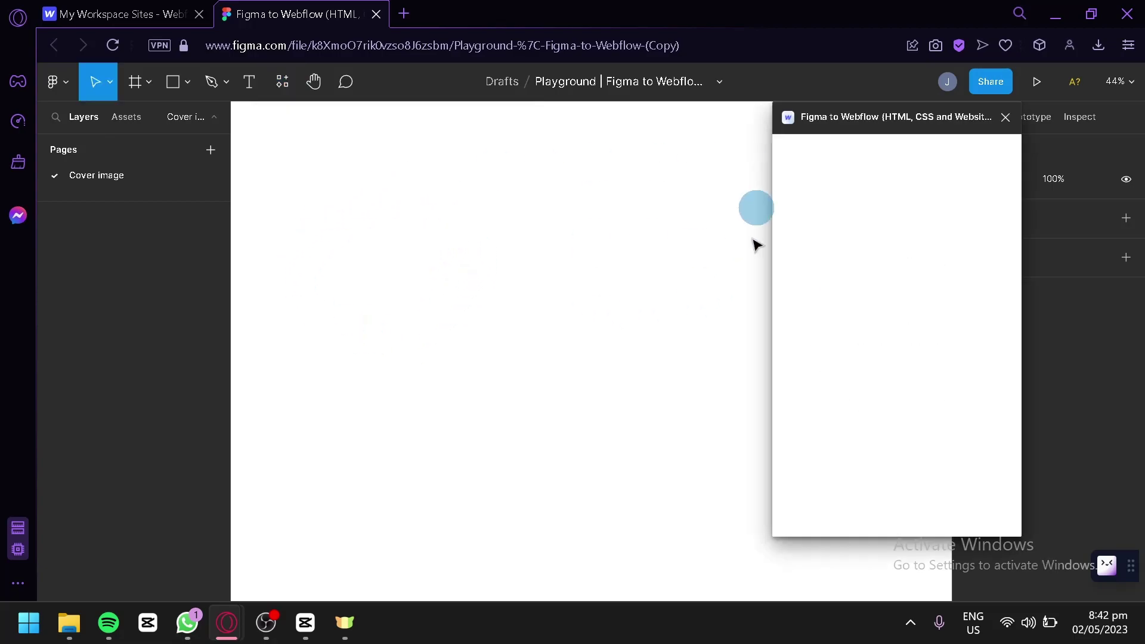
click(137, 13)
click(342, 144)
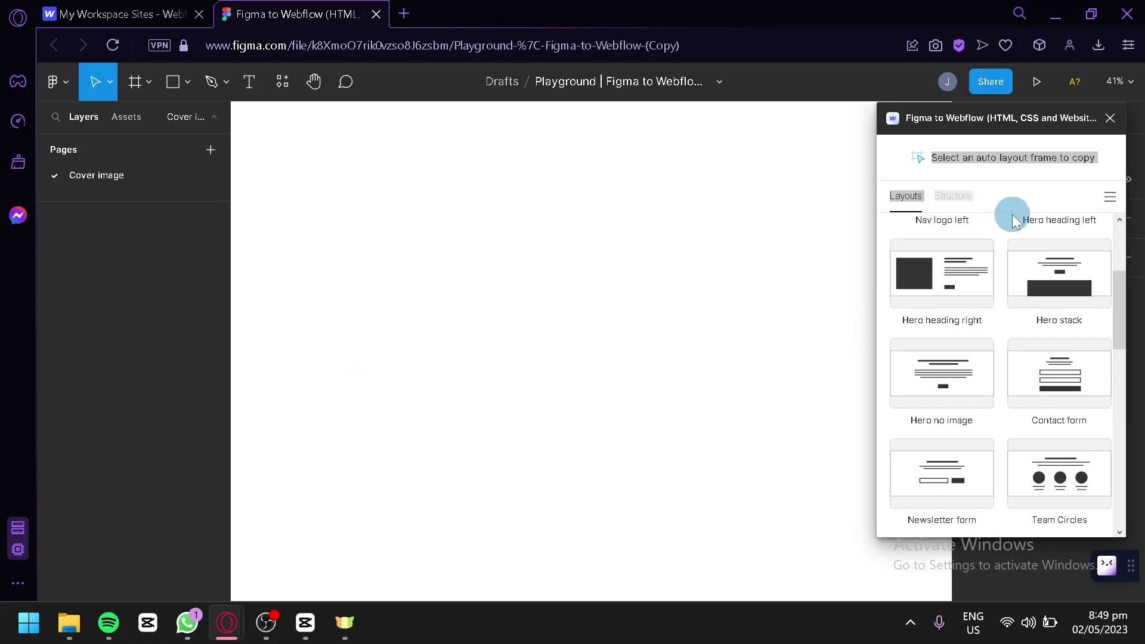
Browse the plugin's layout templates and add the Nav logo left layout to the canvas
scroll(1014, 286, up, 3)
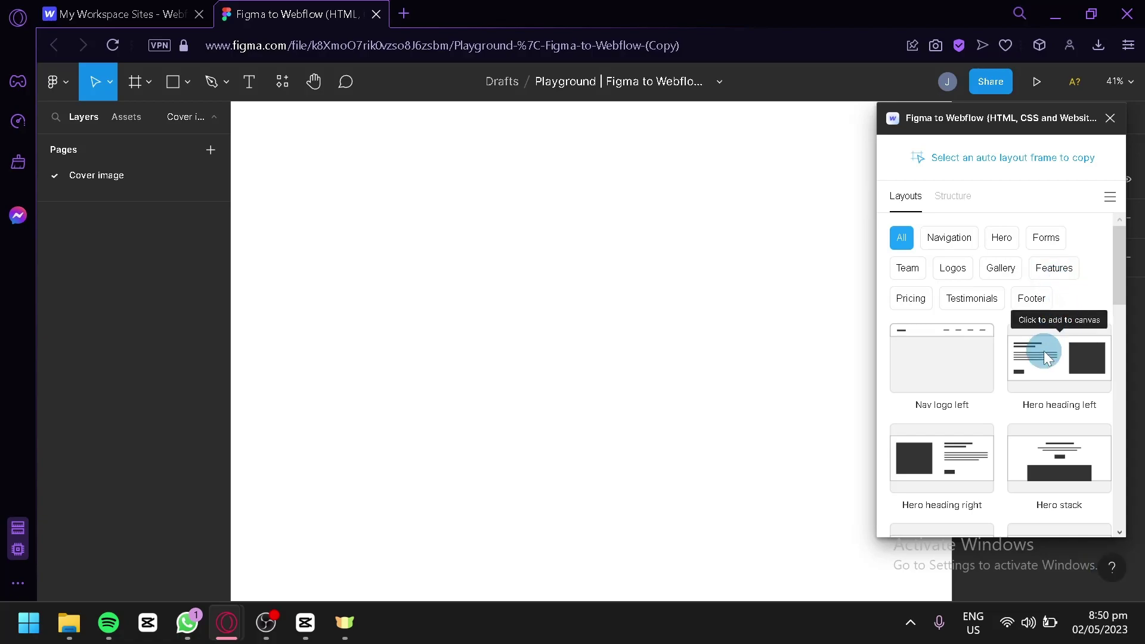
scroll(1017, 288, down, 2)
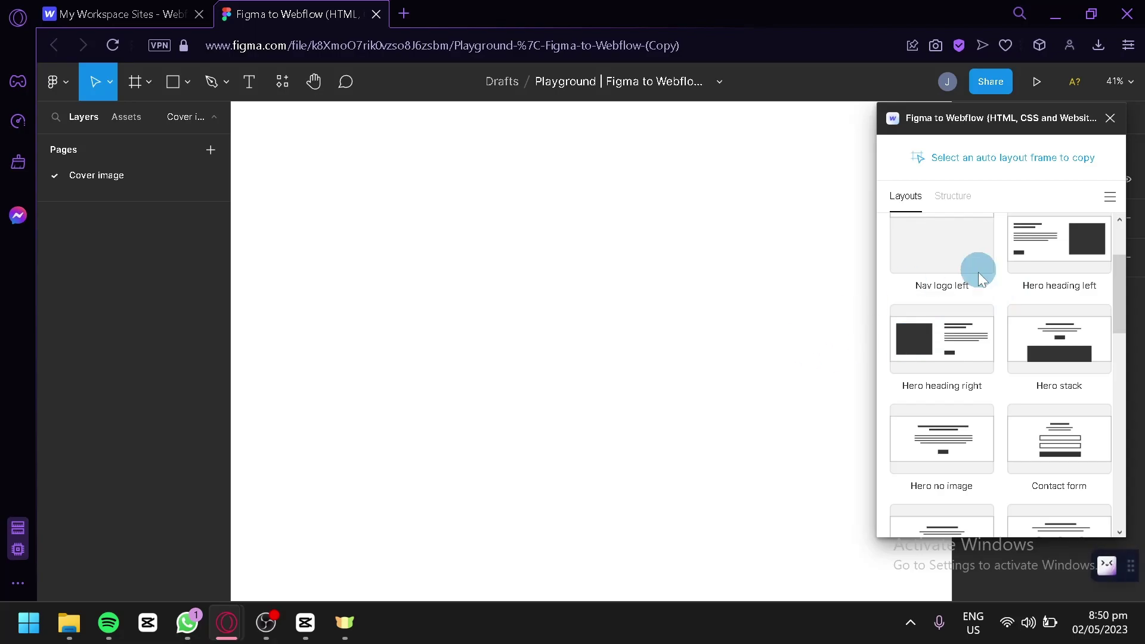
scroll(1022, 352, down, 4)
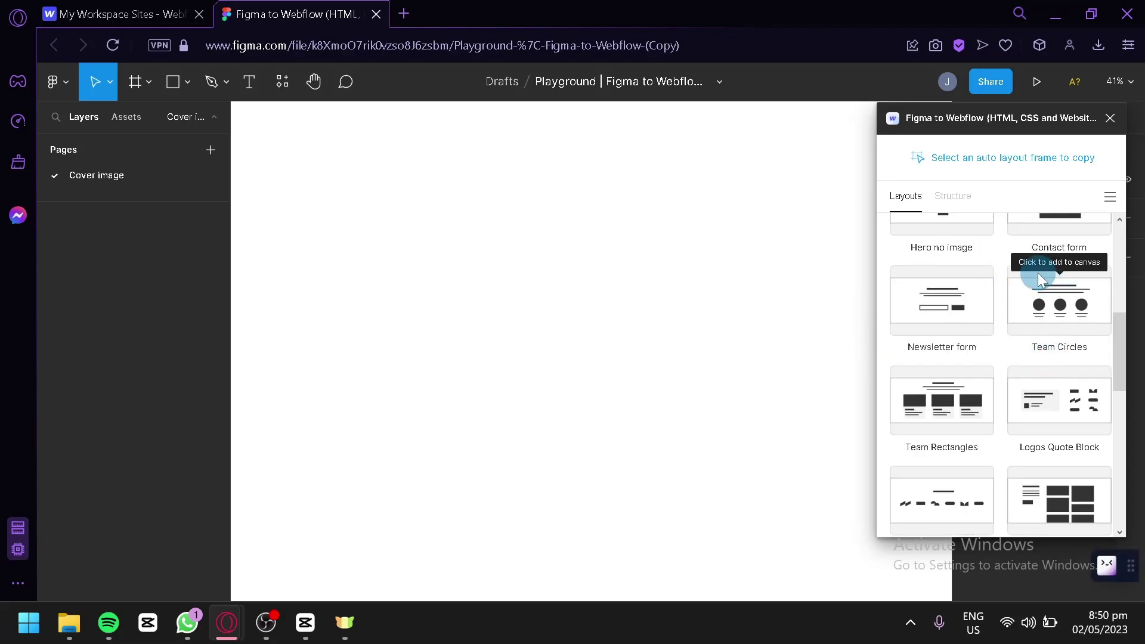
scroll(1056, 331, down, 4)
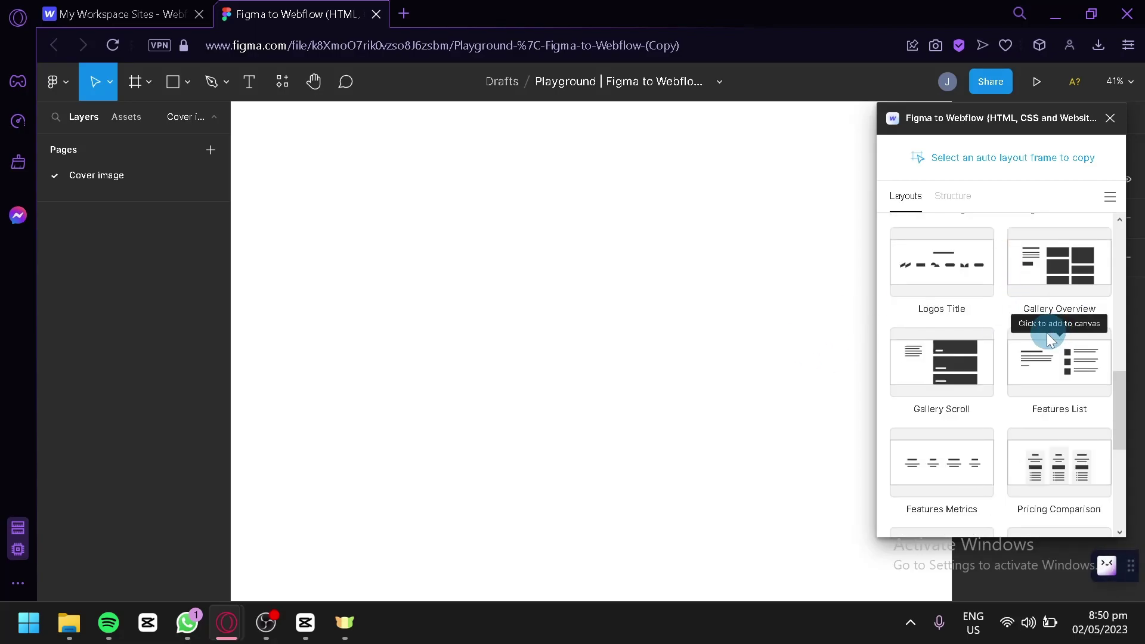
scroll(1061, 310, up, 10)
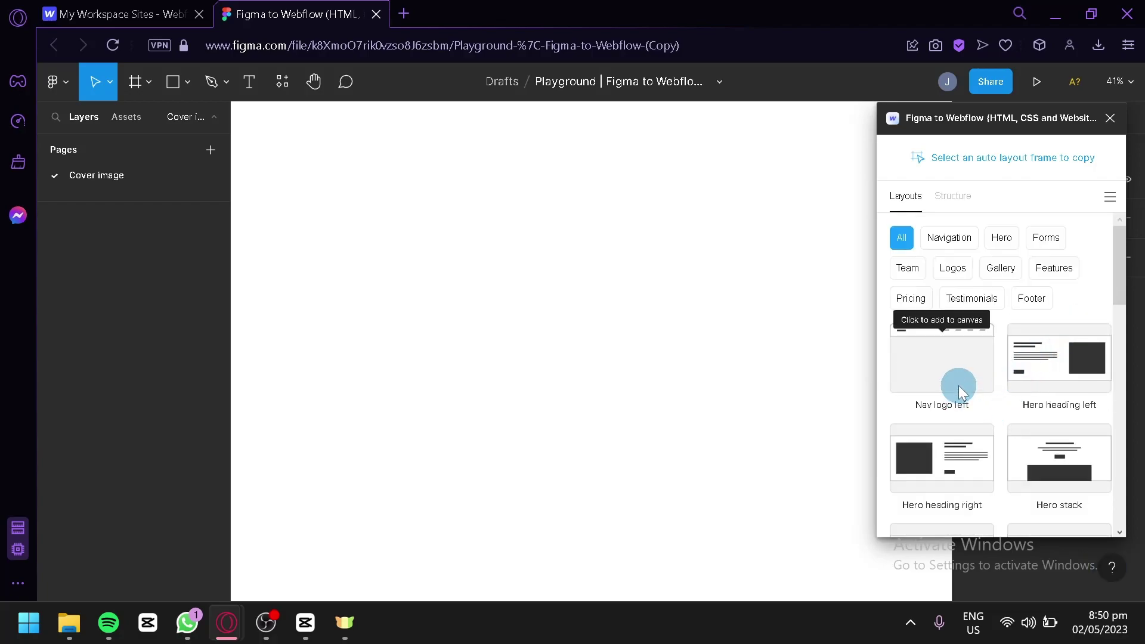
click(958, 386)
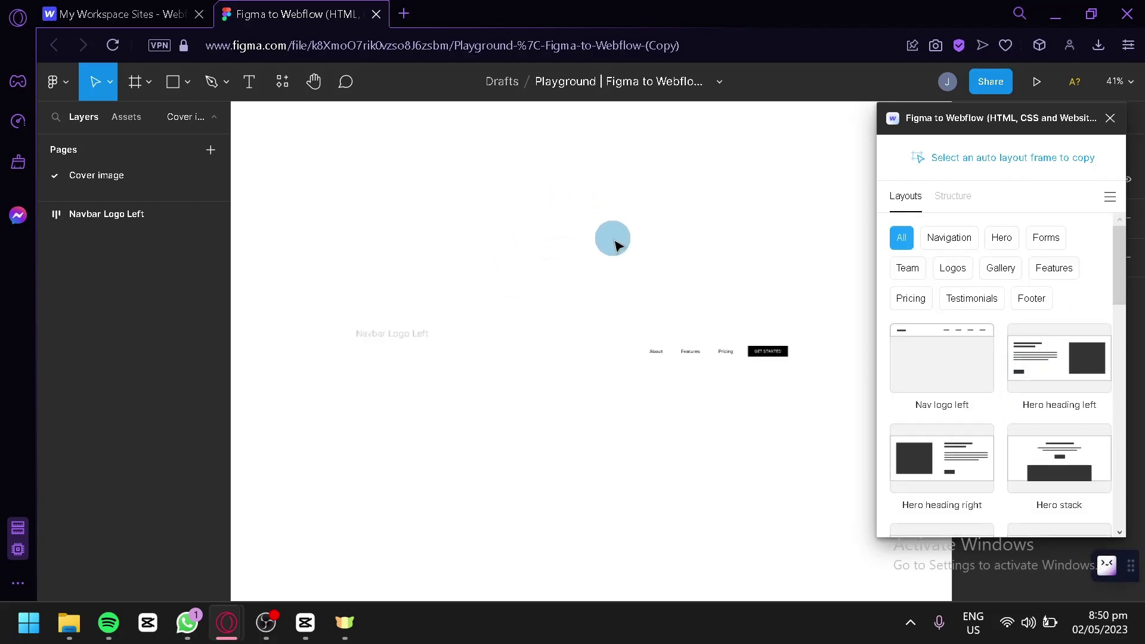
Move the NavbarContainer up out of its parent frame, and move the Navbar Logo Left frame up behind it
scroll(564, 400, up, 1)
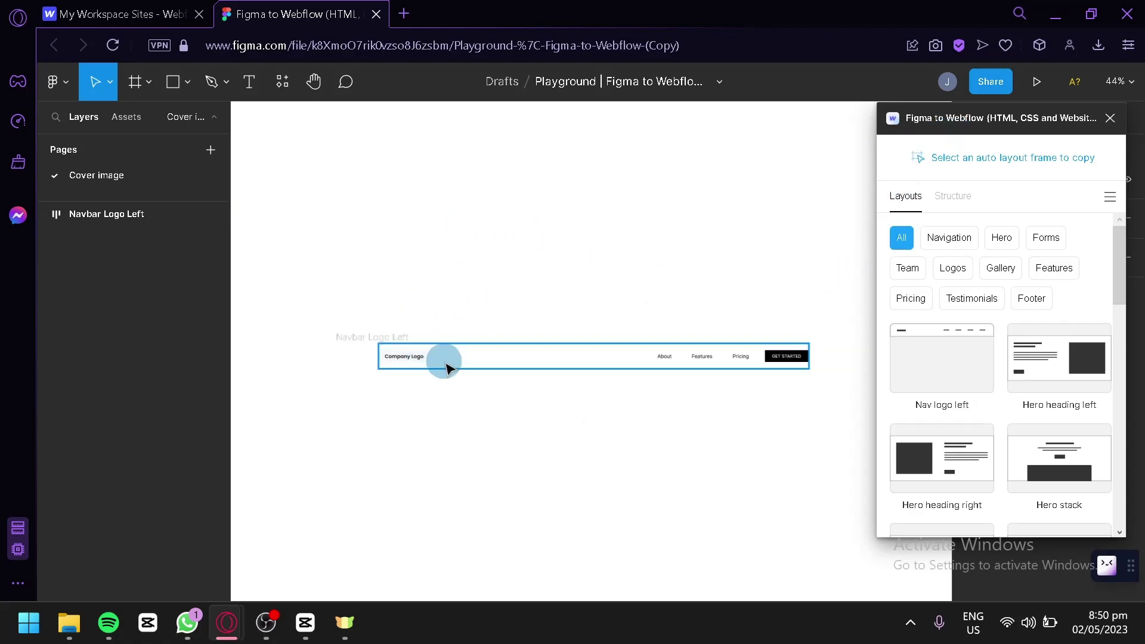
drag(281, 322, 831, 396)
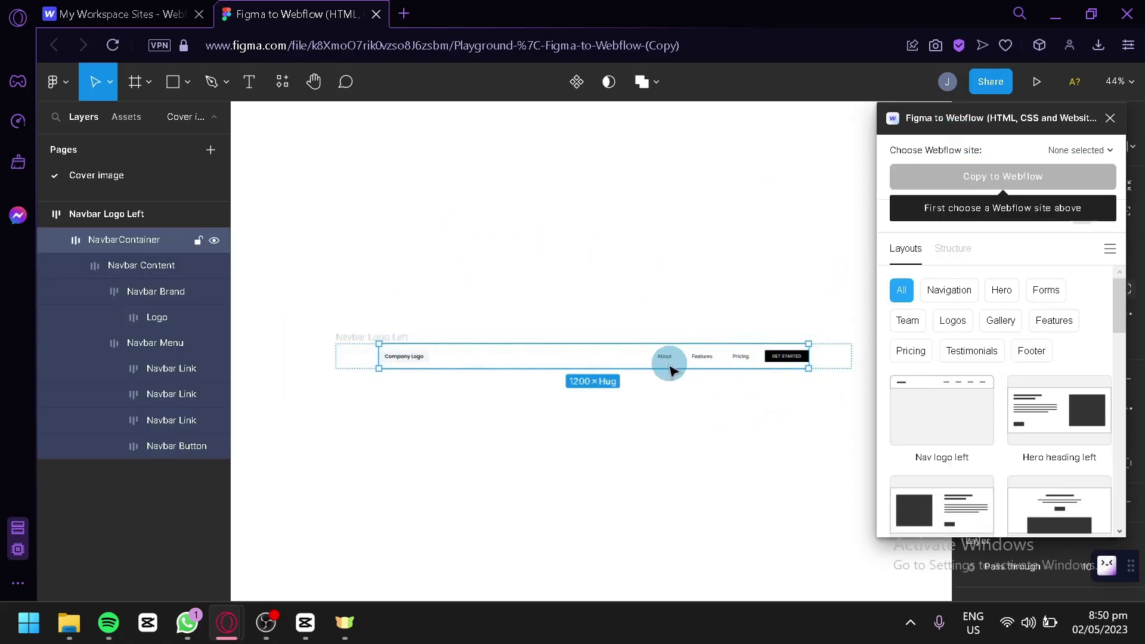
drag(669, 370, 617, 225)
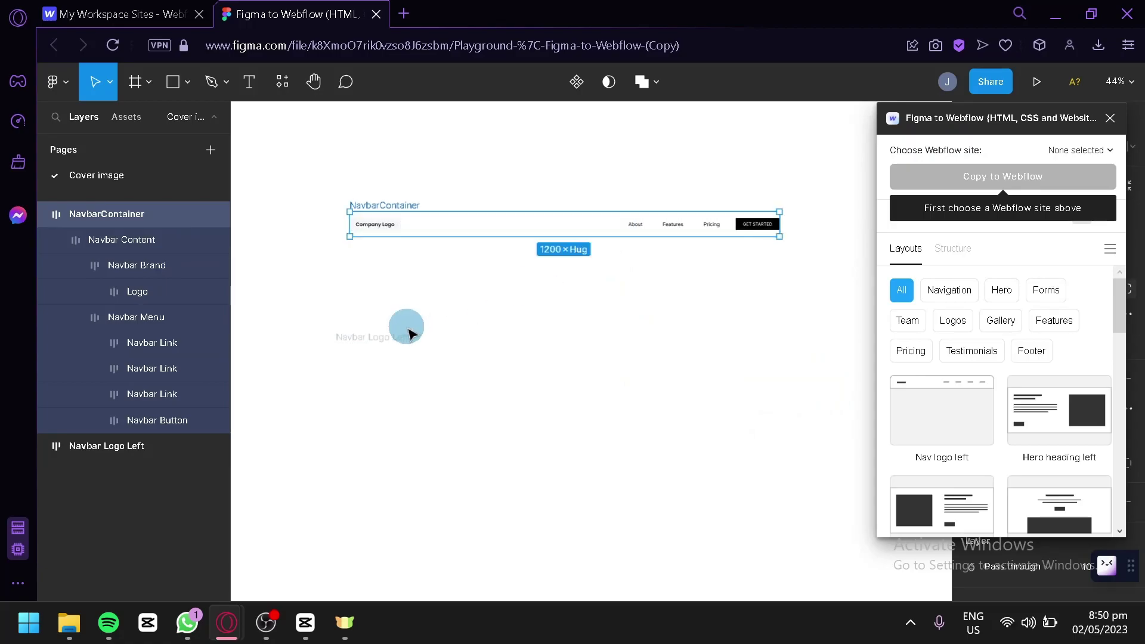
drag(409, 330, 386, 213)
click(455, 320)
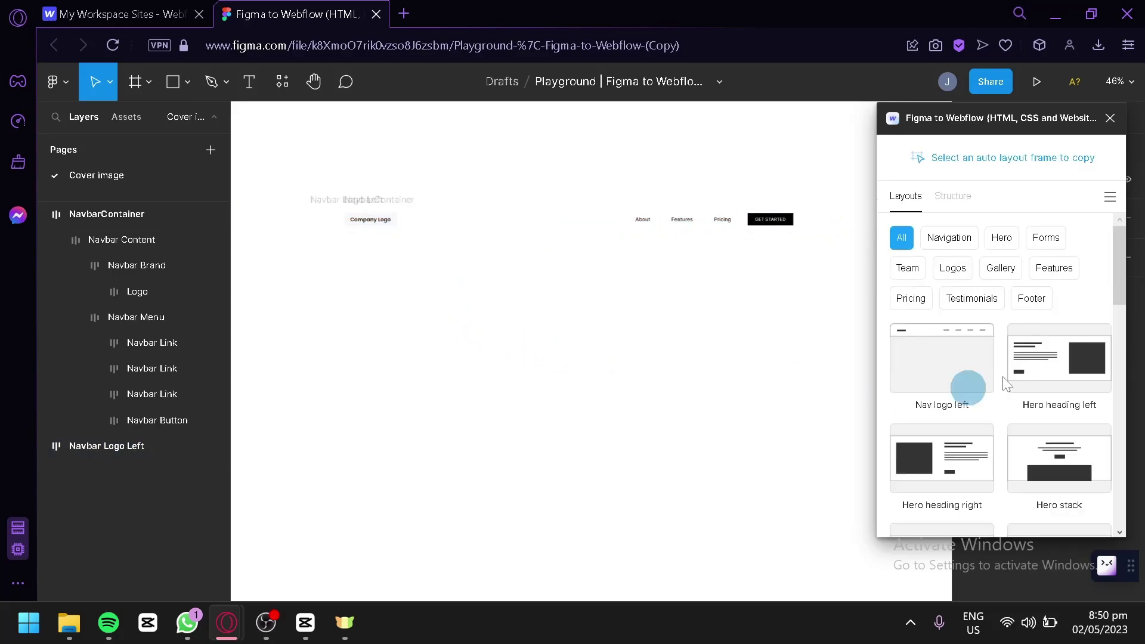
Move the plugin window off the design settings and set the canvas background color to black (000000)
drag(948, 118, 719, 148)
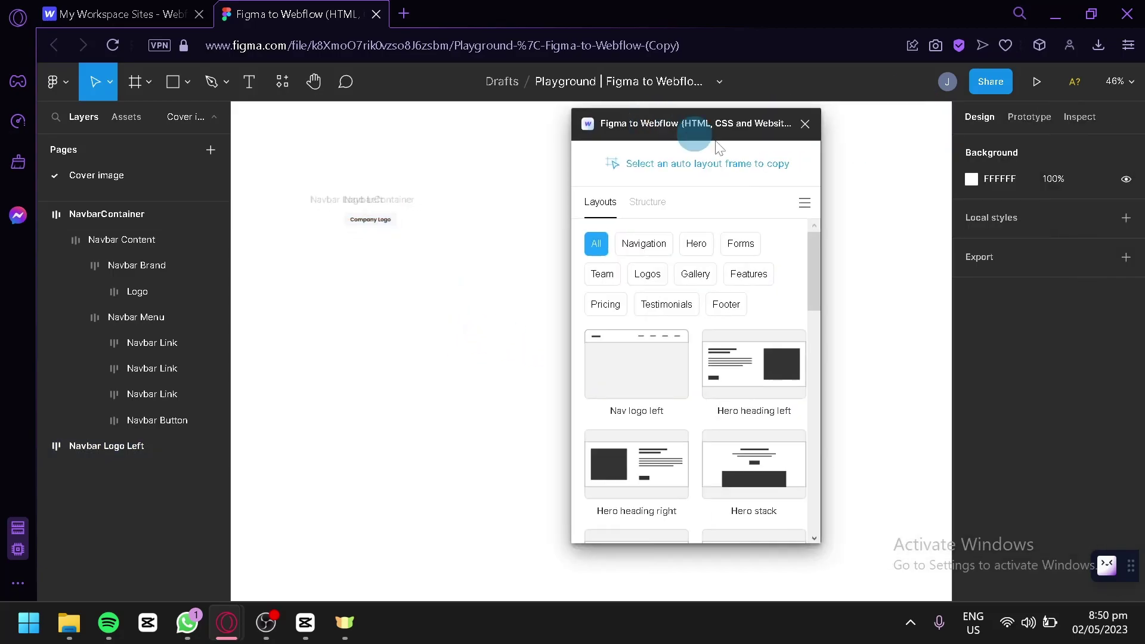
click(967, 181)
drag(882, 216, 961, 409)
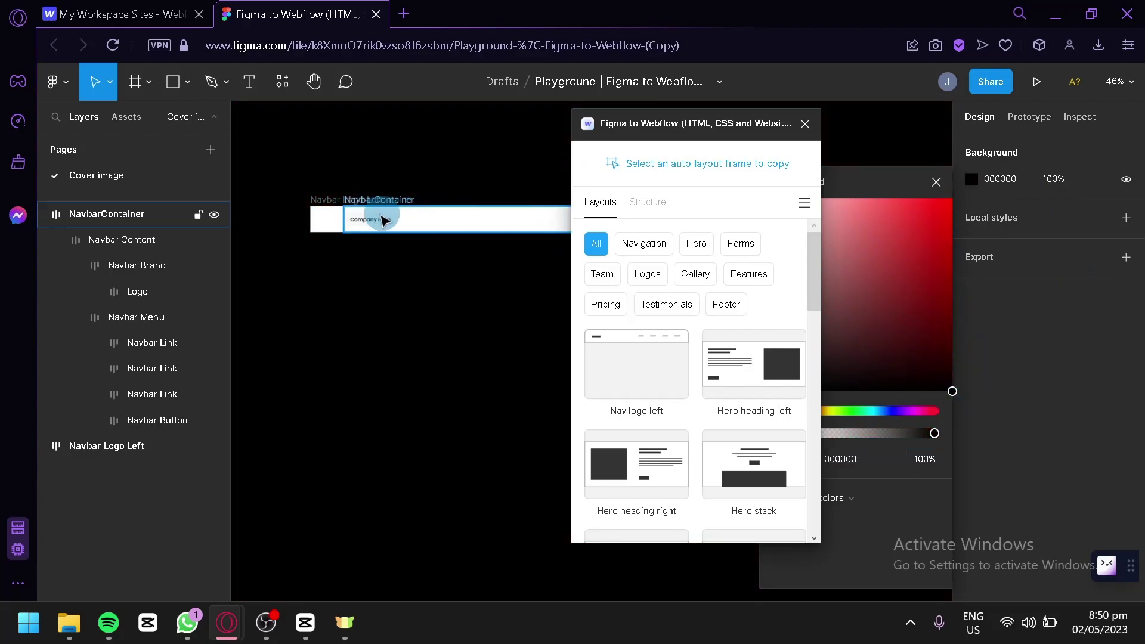
Shift the Navbar Logo Left frame sideways so its left edge aligns with the NavbarContainer
click(336, 201)
drag(335, 206, 373, 208)
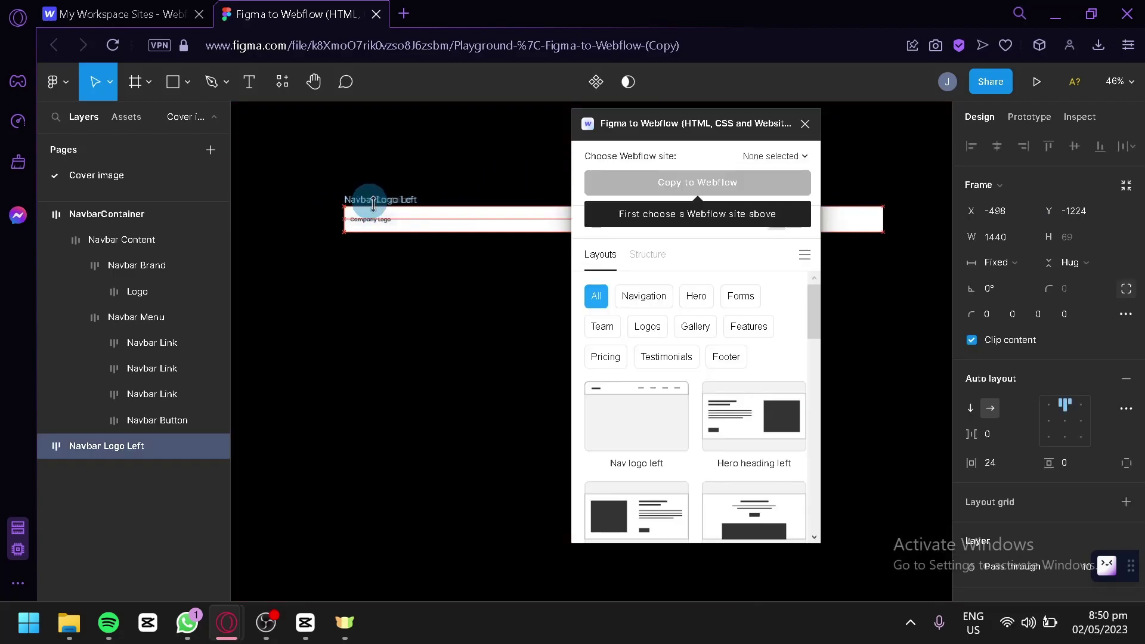
click(416, 315)
Add the Hero heading left layout and place it directly below the navbar with their left edges aligned
drag(681, 130, 1007, 128)
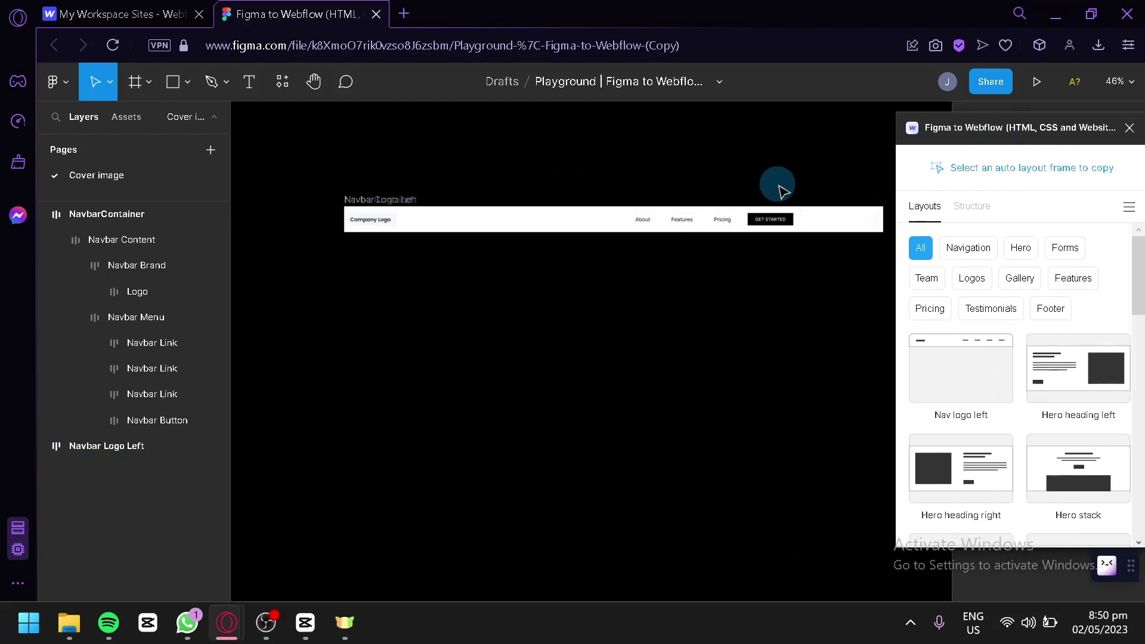
click(1078, 378)
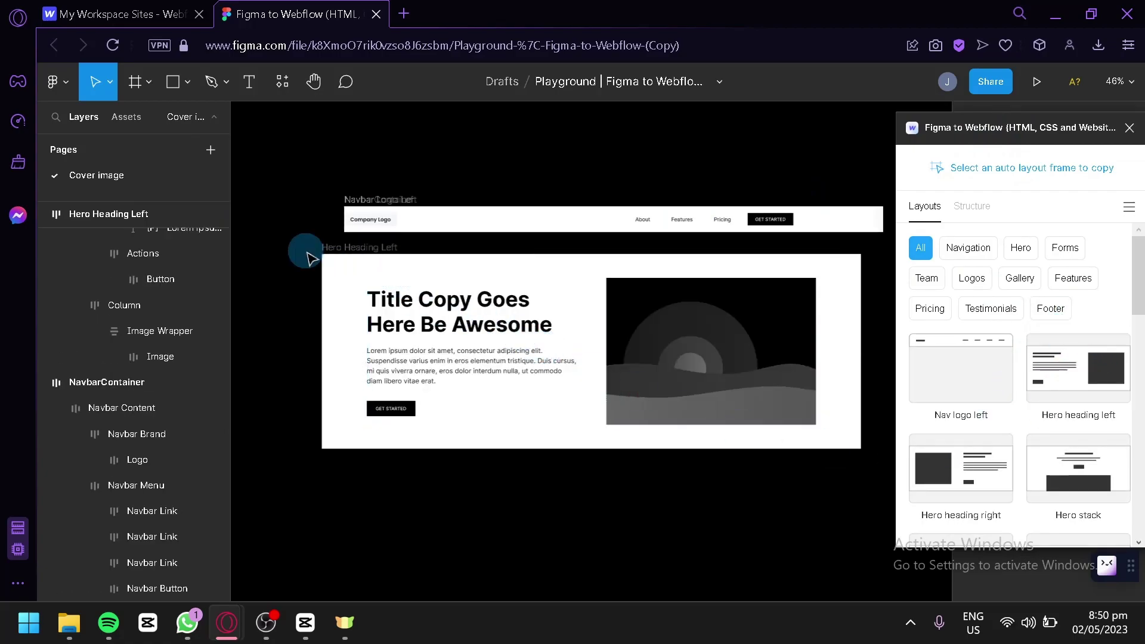
drag(264, 281, 868, 495)
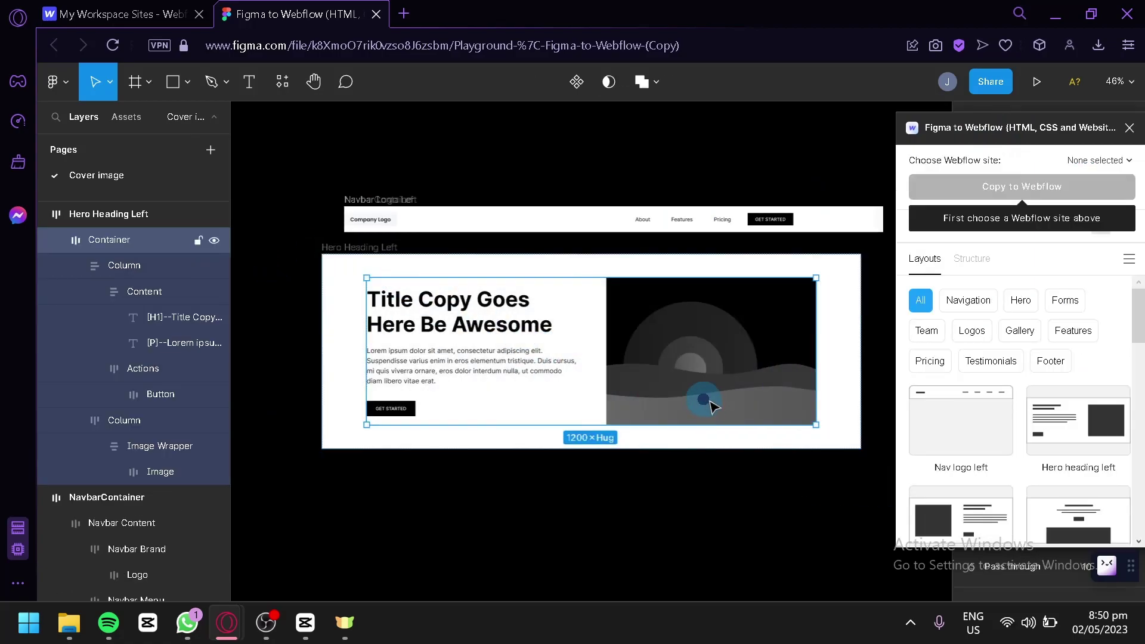
mouse_move(349, 291)
mouse_down()
mouse_move(374, 273)
mouse_move(363, 296)
mouse_up()
click(545, 294)
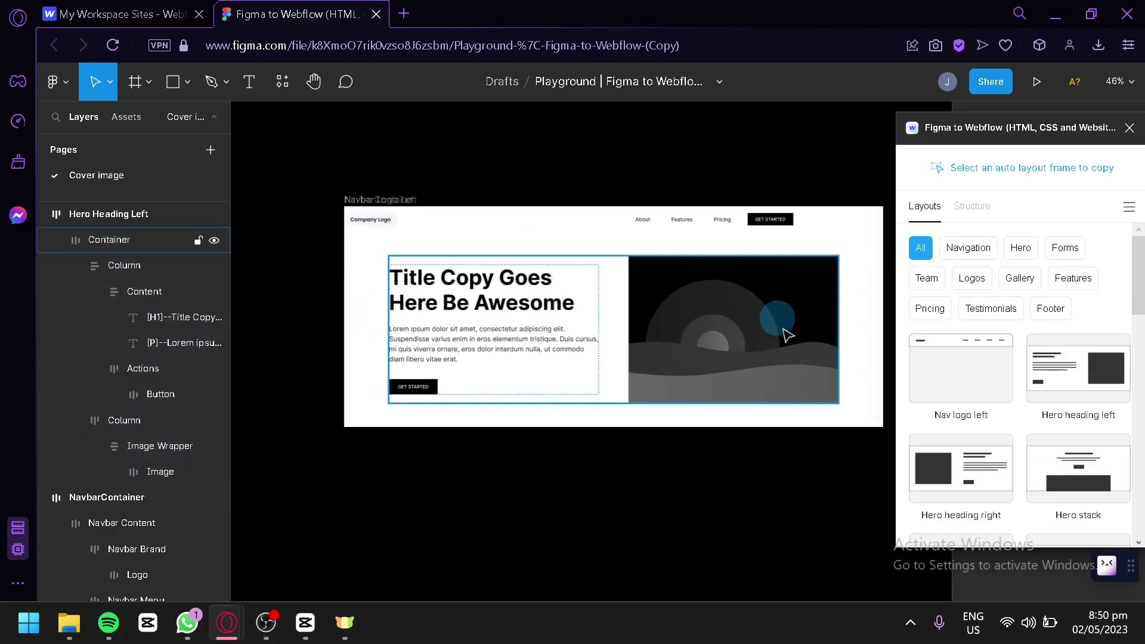
Look through the plugin's remaining layout templates and its Structure templates
scroll(834, 290, down, 1)
scroll(1014, 298, down, 12)
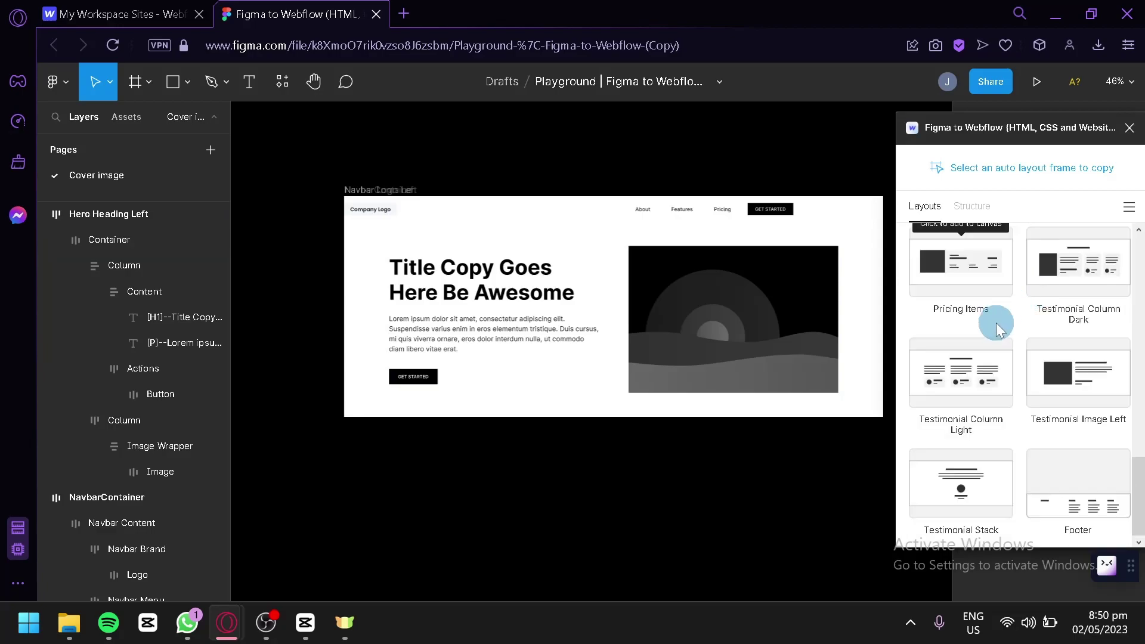
scroll(940, 412, up, 12)
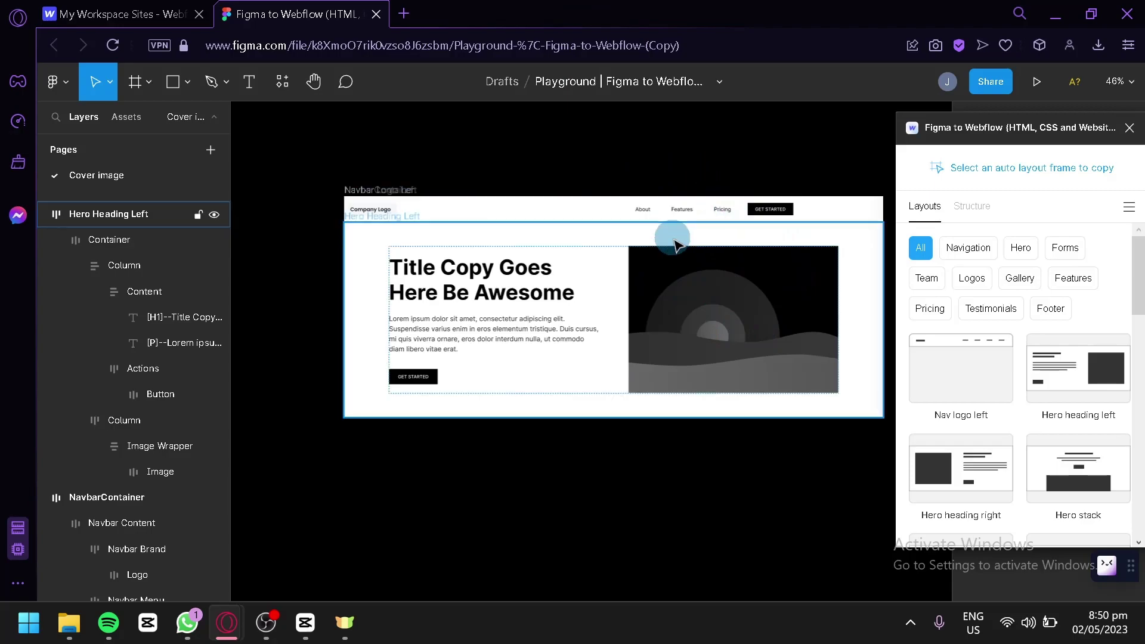
click(976, 210)
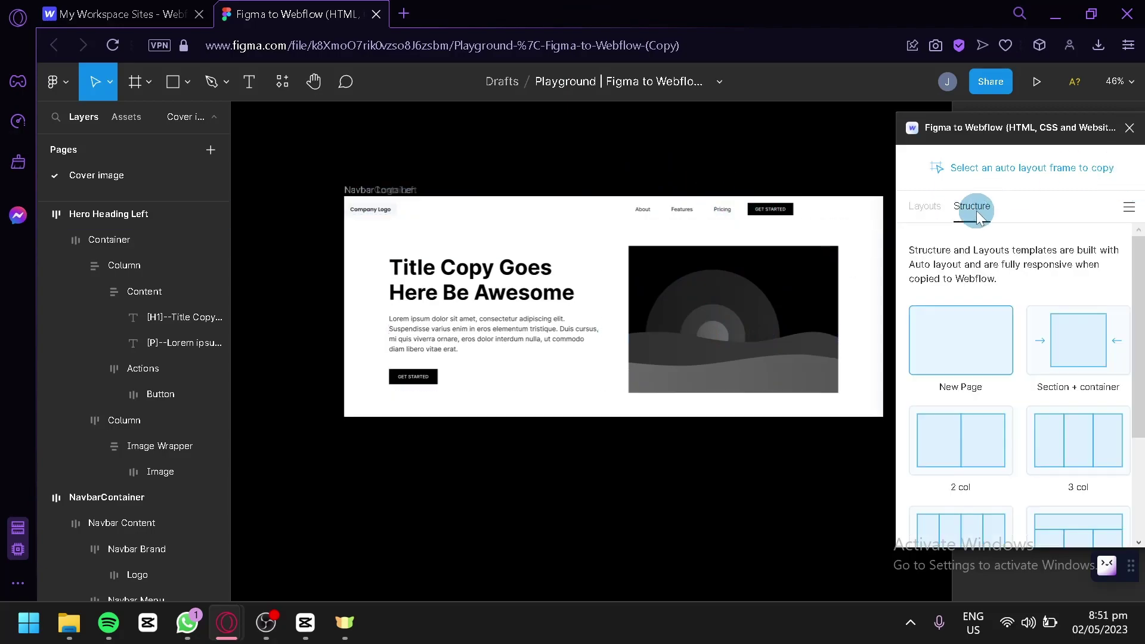
Select the Hero Heading Left frame, choose the Supercool Site as the Webflow site, and copy the frame to Webflow
click(659, 310)
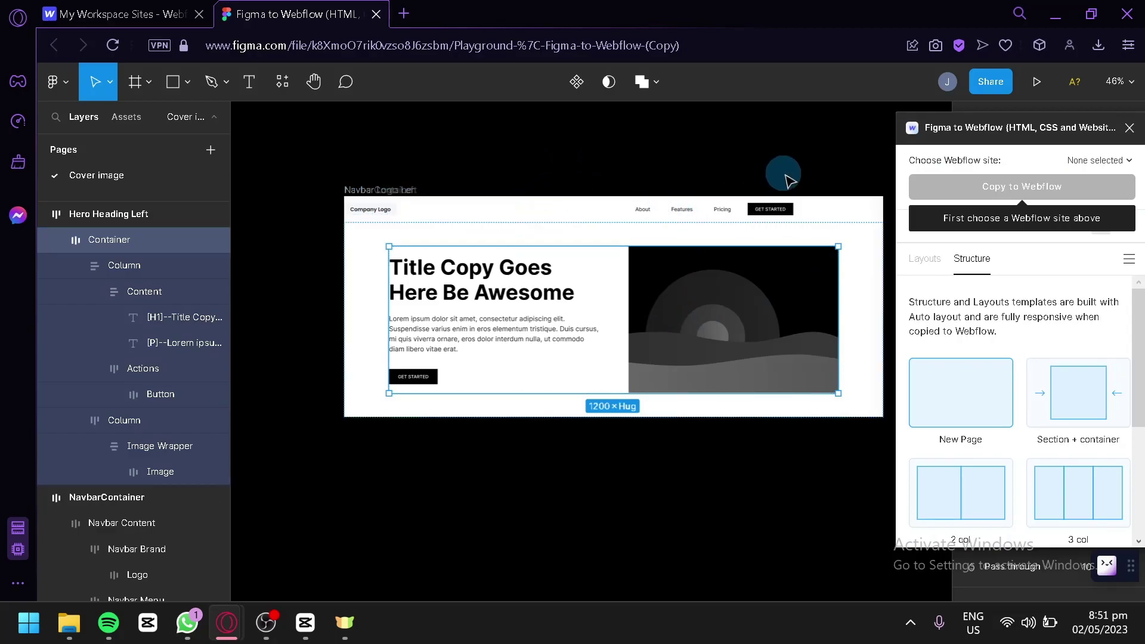
key(Escape)
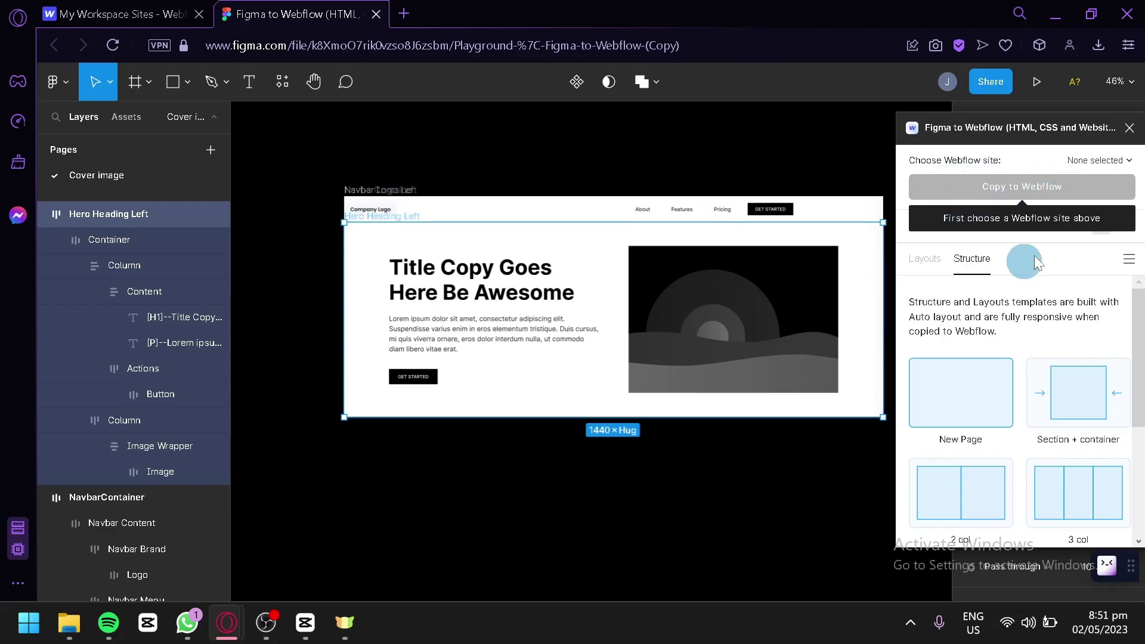
click(1114, 165)
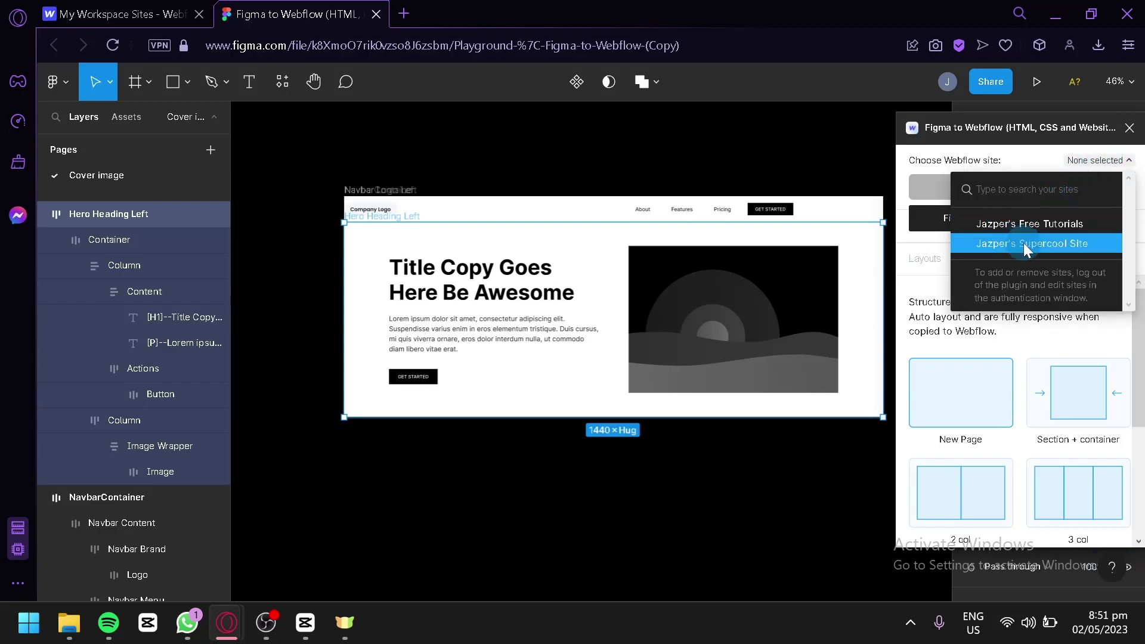
click(1068, 251)
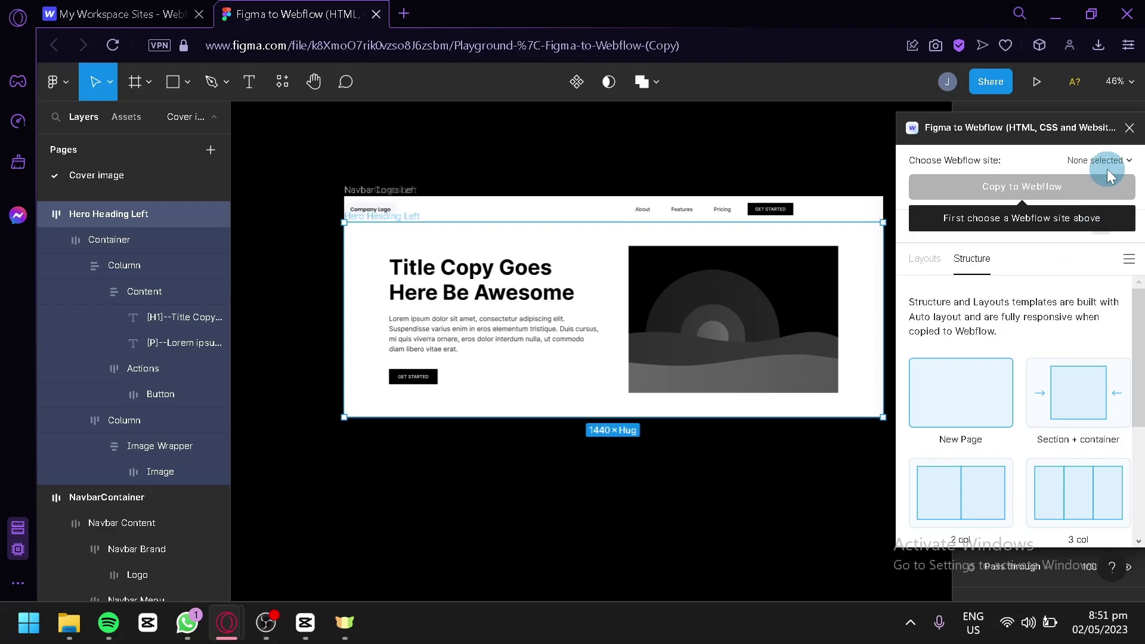
click(1110, 164)
click(1069, 240)
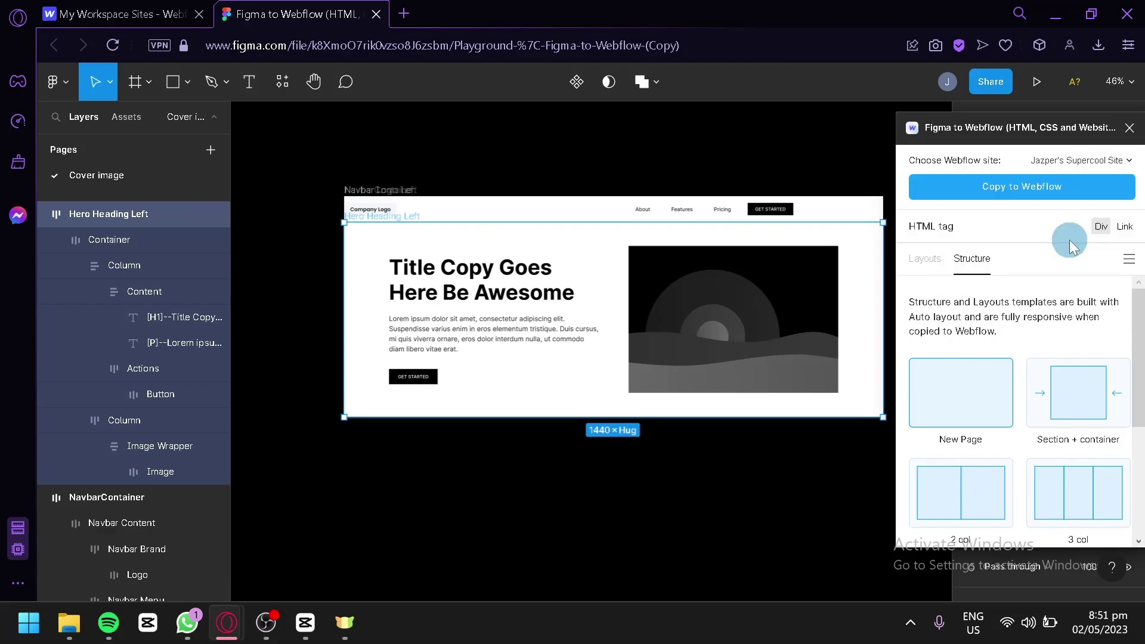
click(1047, 189)
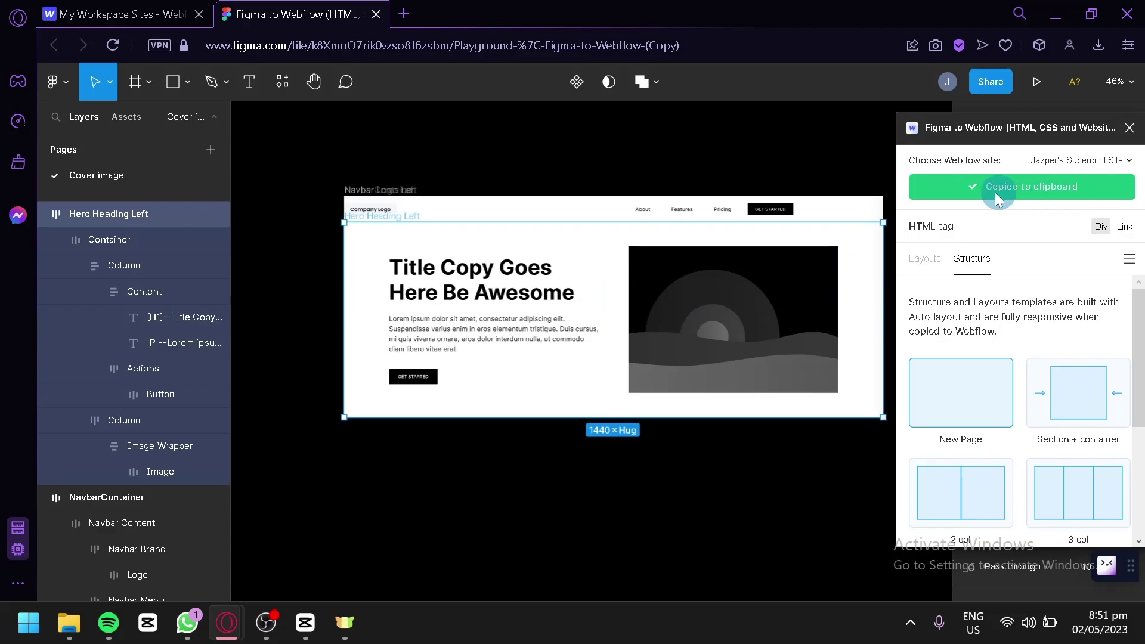
Switch to Webflow and open the Supercool Site in the Designer
click(71, 13)
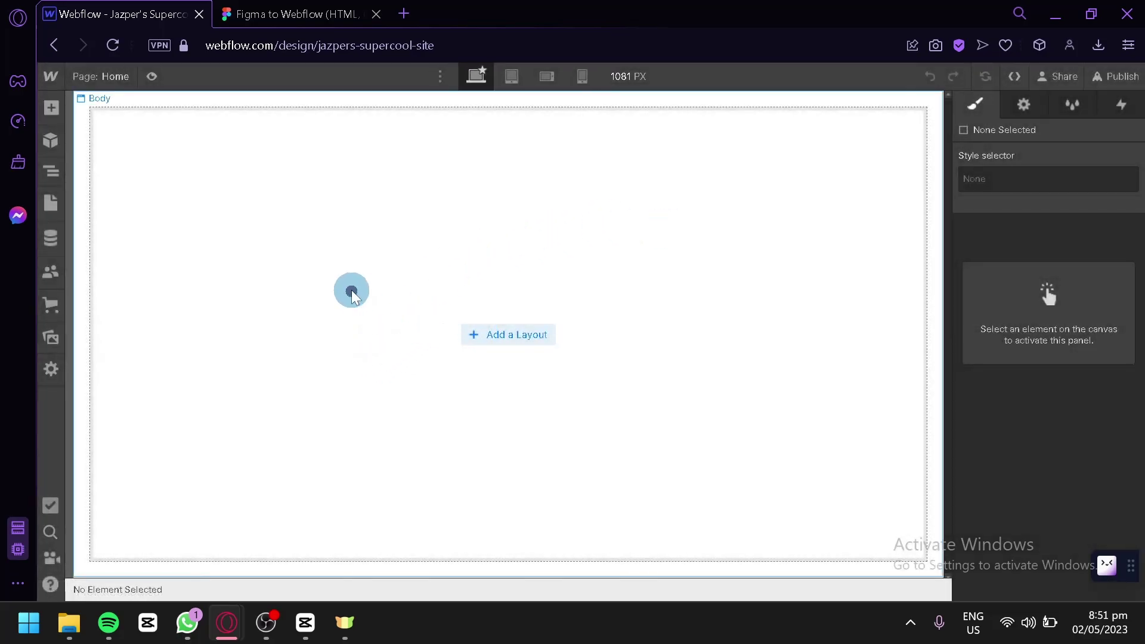
Paste the copied hero frame into the page's Body and compare the result with the Figma design
click(156, 158)
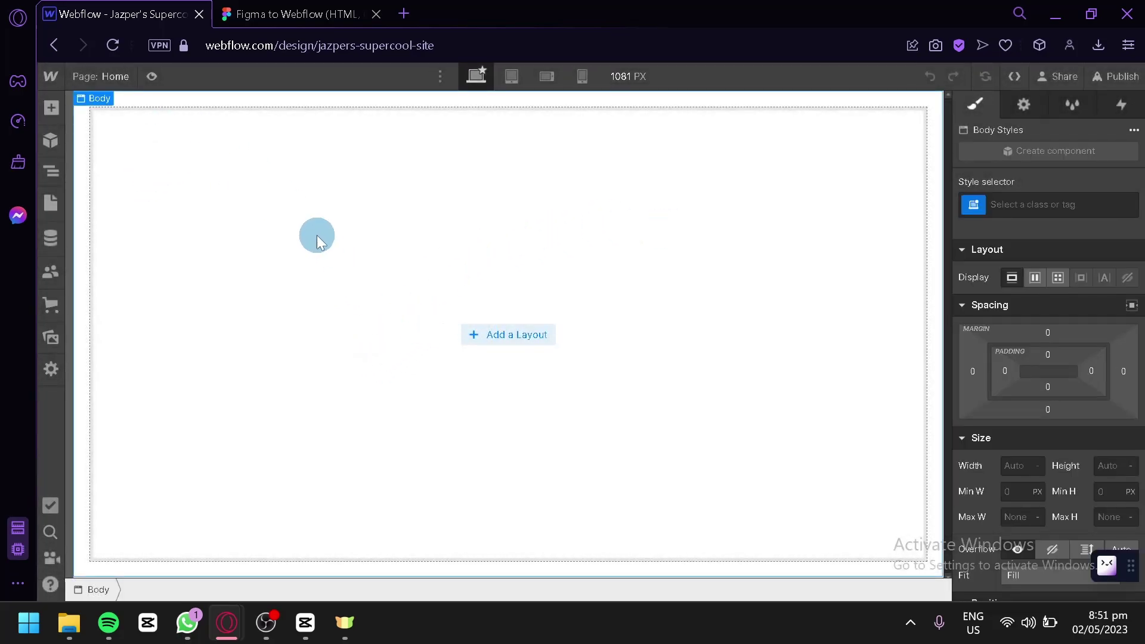
key(ctrl+v)
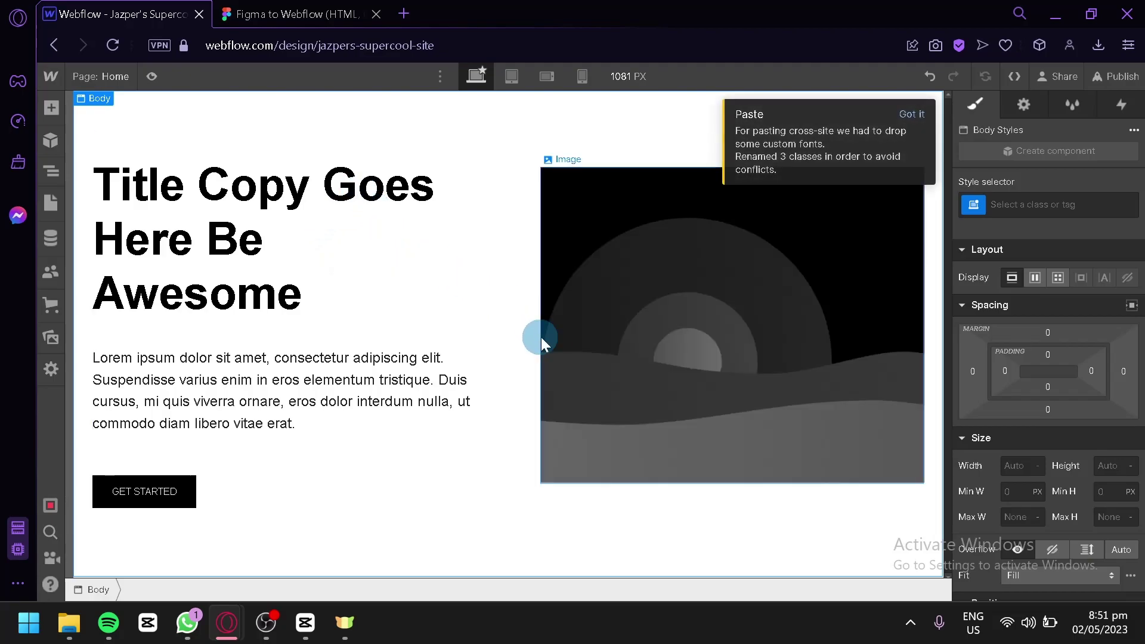
click(256, 15)
click(153, 12)
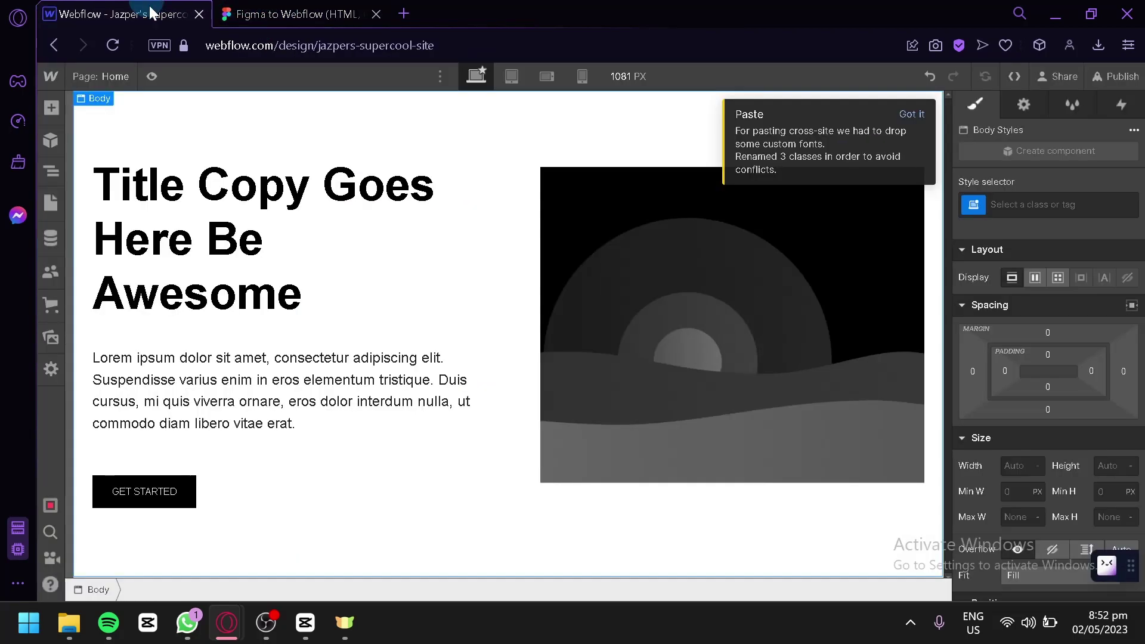
click(312, 12)
click(126, 13)
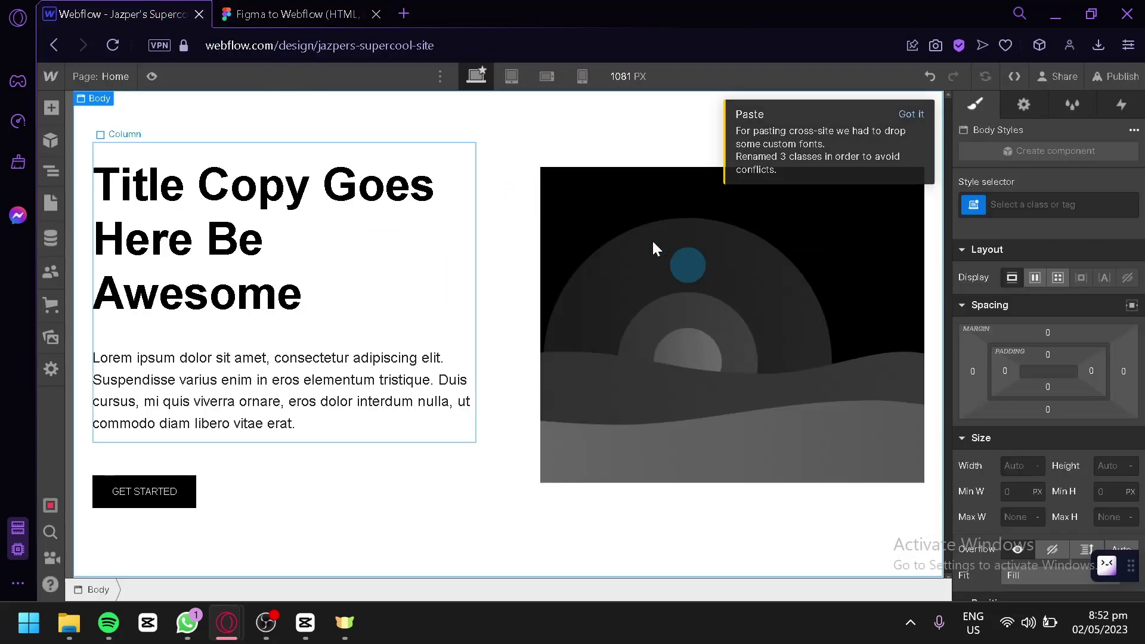
Preview the pasted hero section at the tablet, mobile landscape, mobile portrait and desktop breakpoints
click(511, 77)
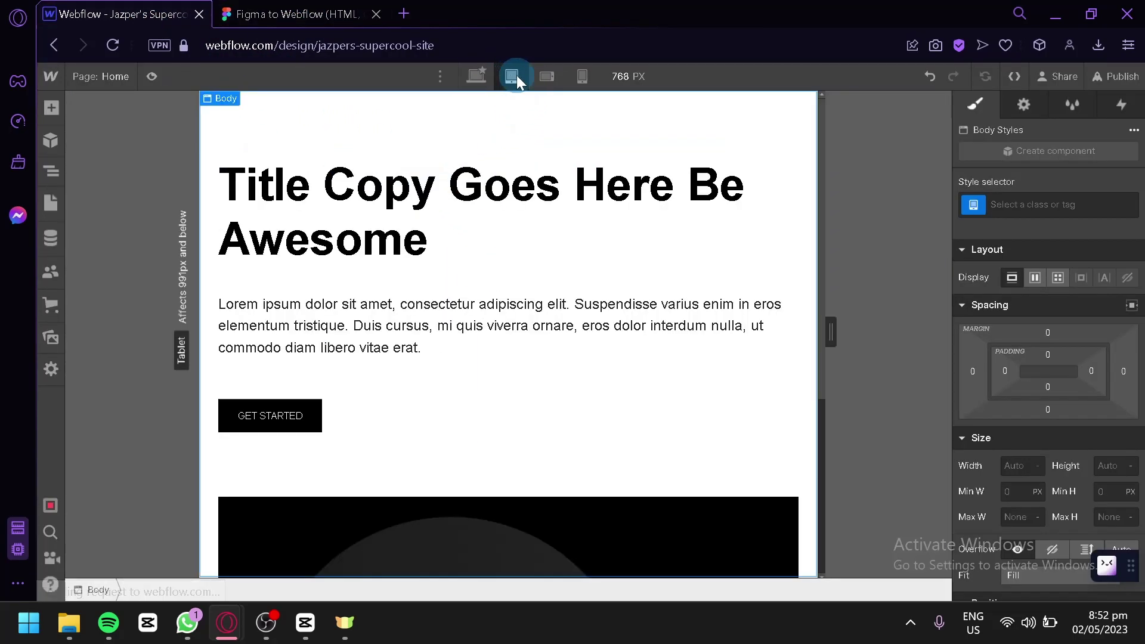
click(548, 78)
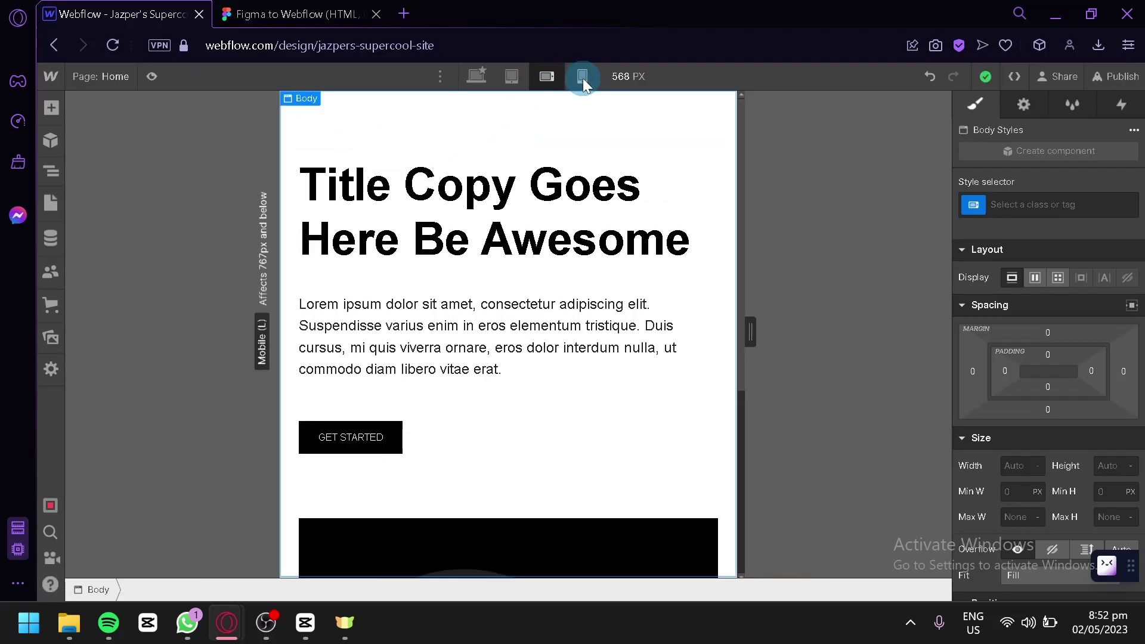
click(520, 82)
click(547, 76)
click(582, 76)
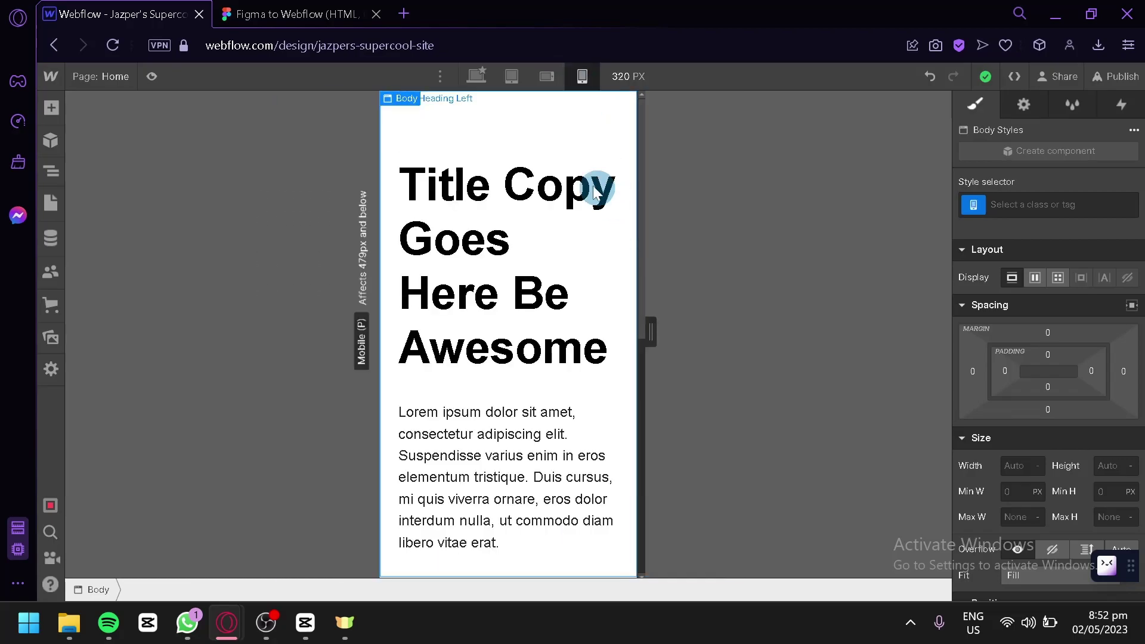
click(513, 76)
click(477, 76)
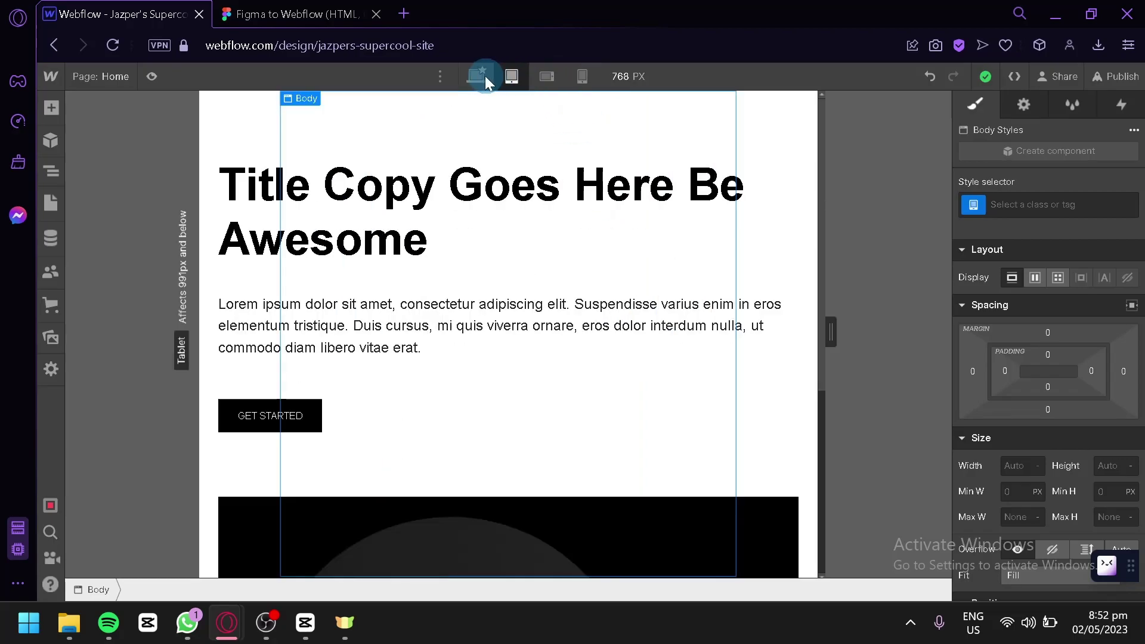
Switch to Figma and look through the Figma to Webflow plugin's layout templates and their category filters
click(332, 8)
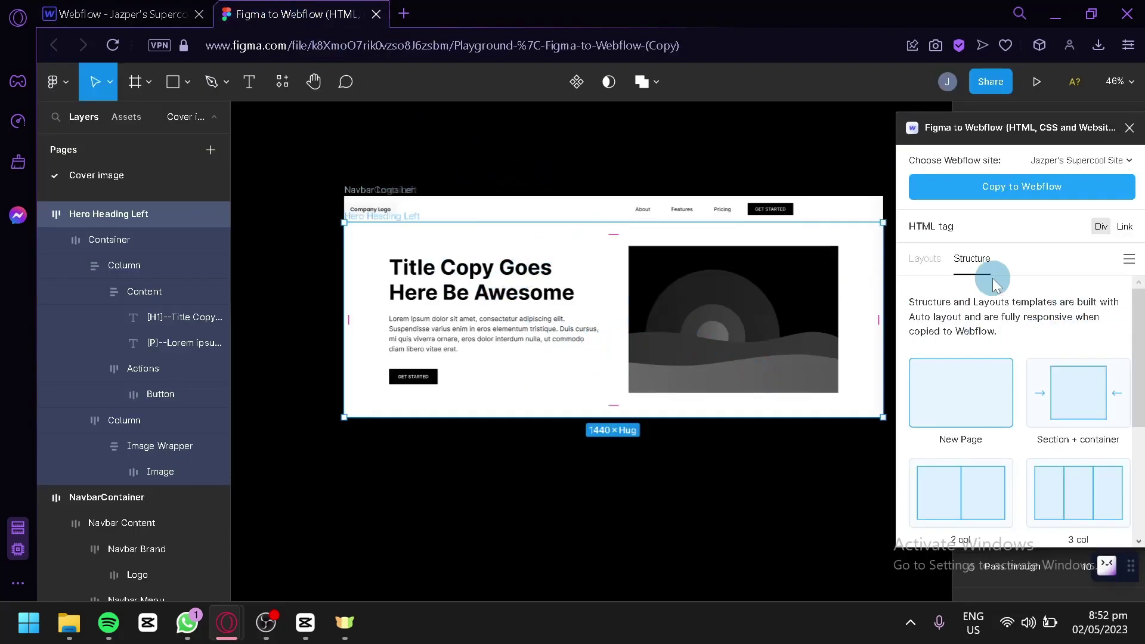
click(926, 258)
scroll(1037, 333, down, 10)
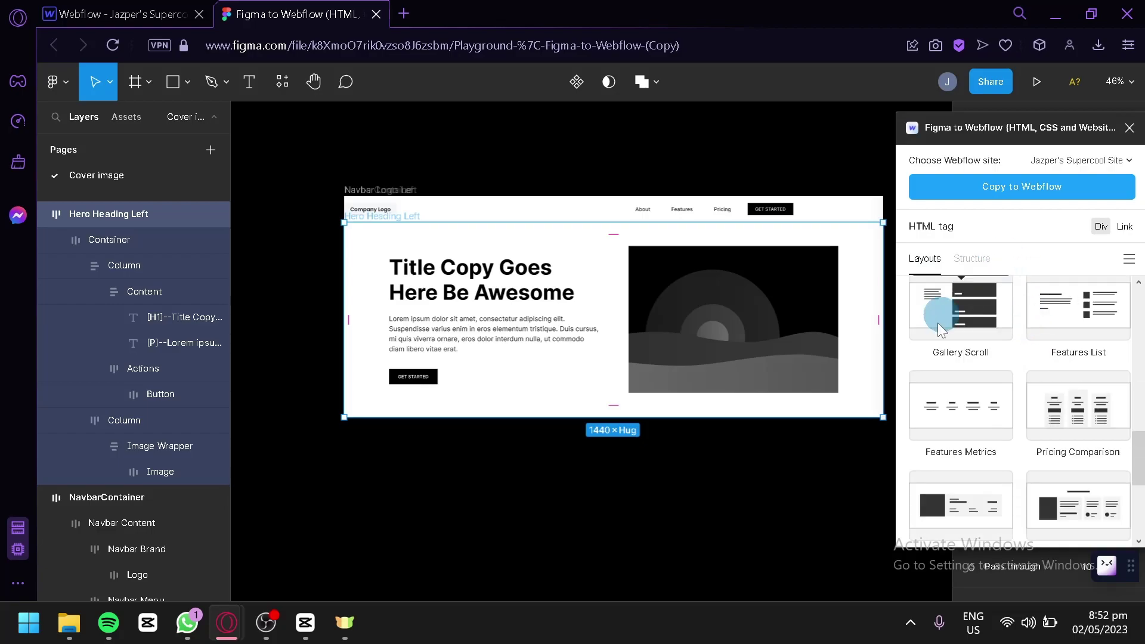
scroll(1047, 330, down, 5)
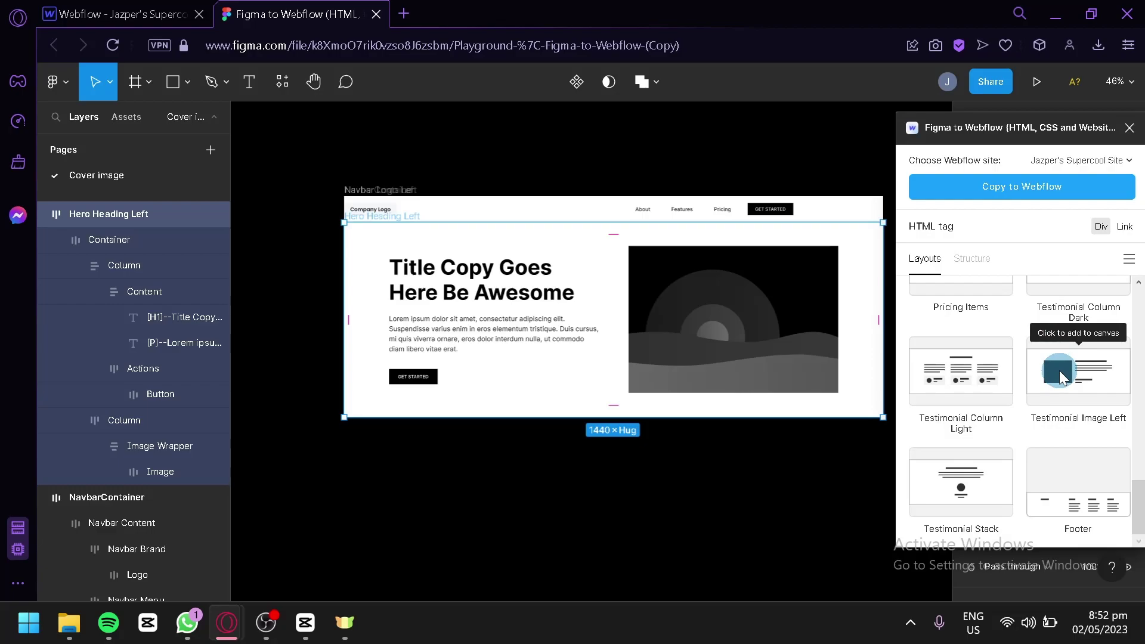
scroll(1059, 370, up, 15)
click(987, 187)
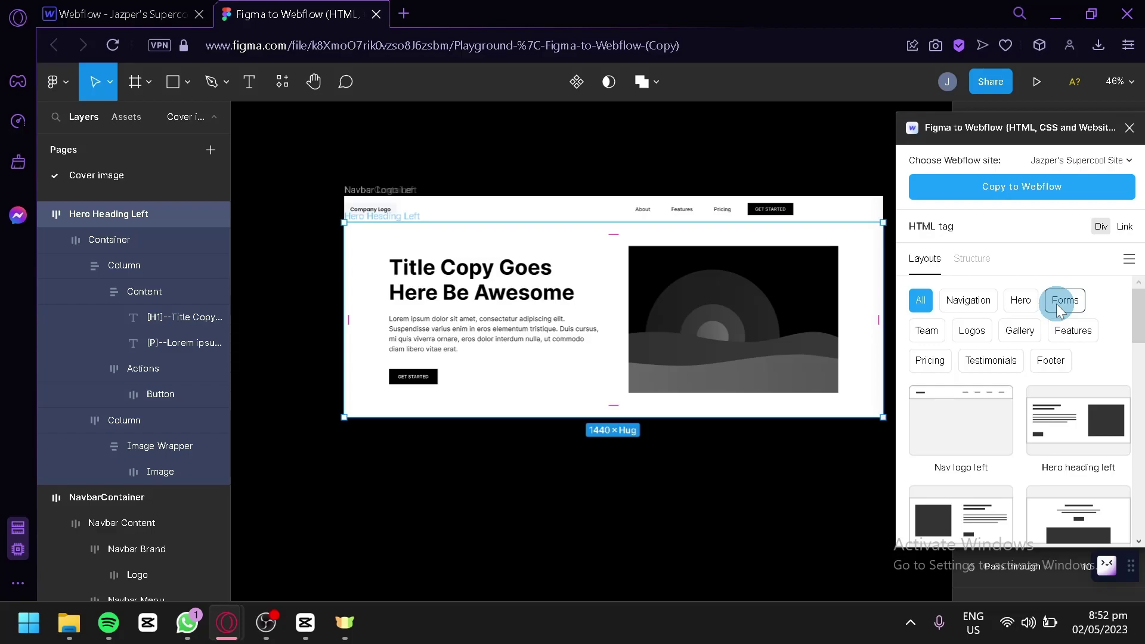
click(1049, 320)
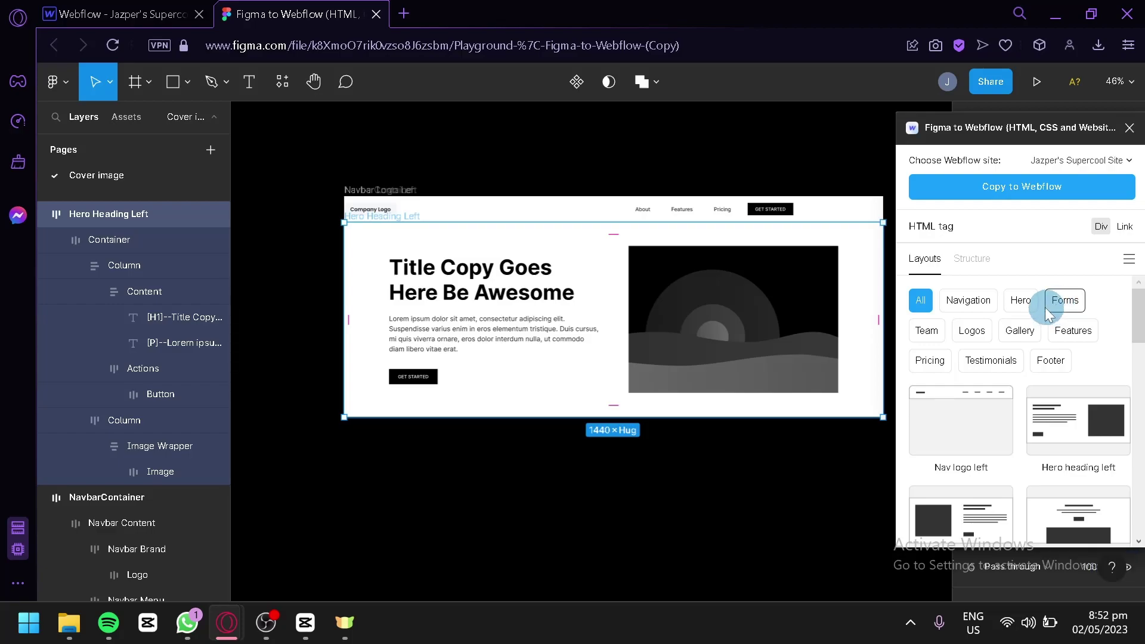